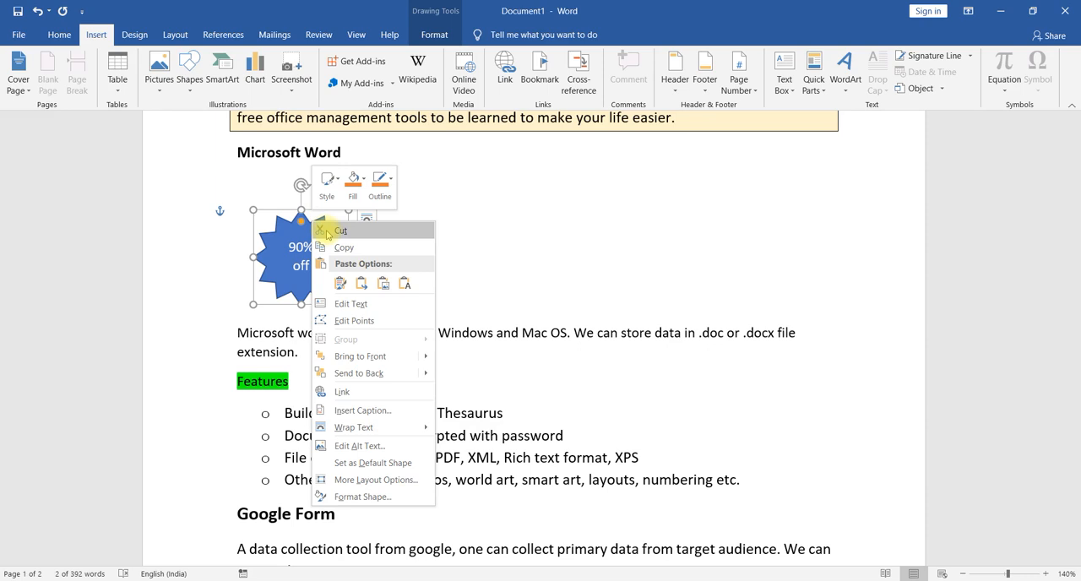
- Cut the blue "90% off" star shape from below the Microsoft Word heading
click(410, 193)
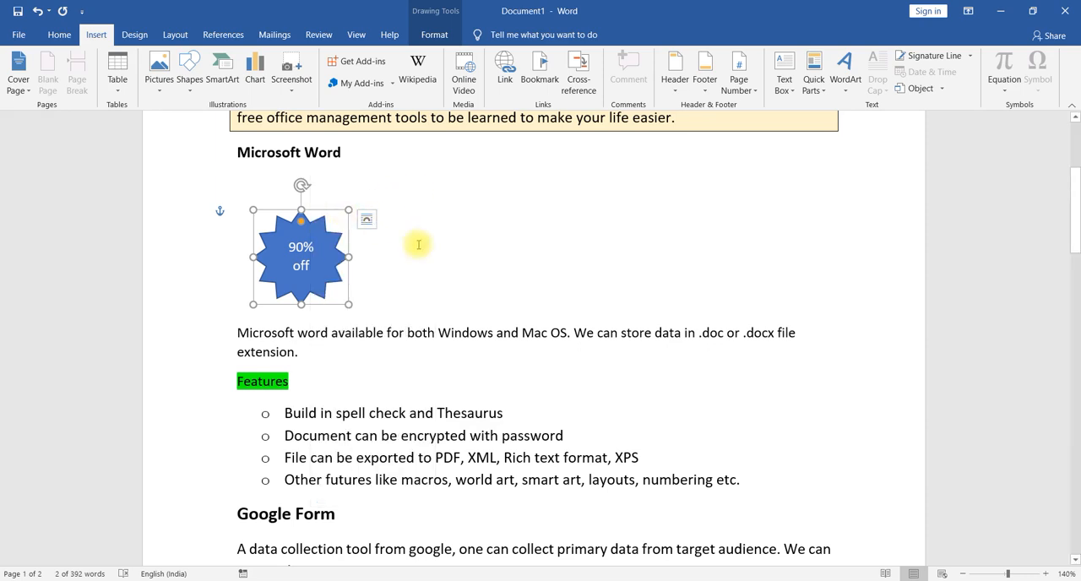
right_click(325, 213)
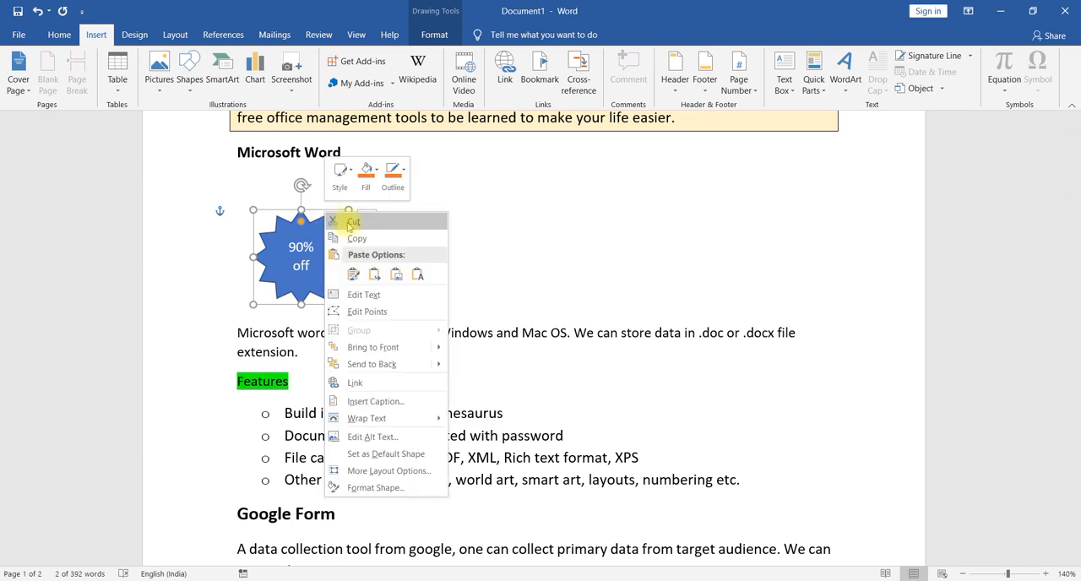
click(342, 222)
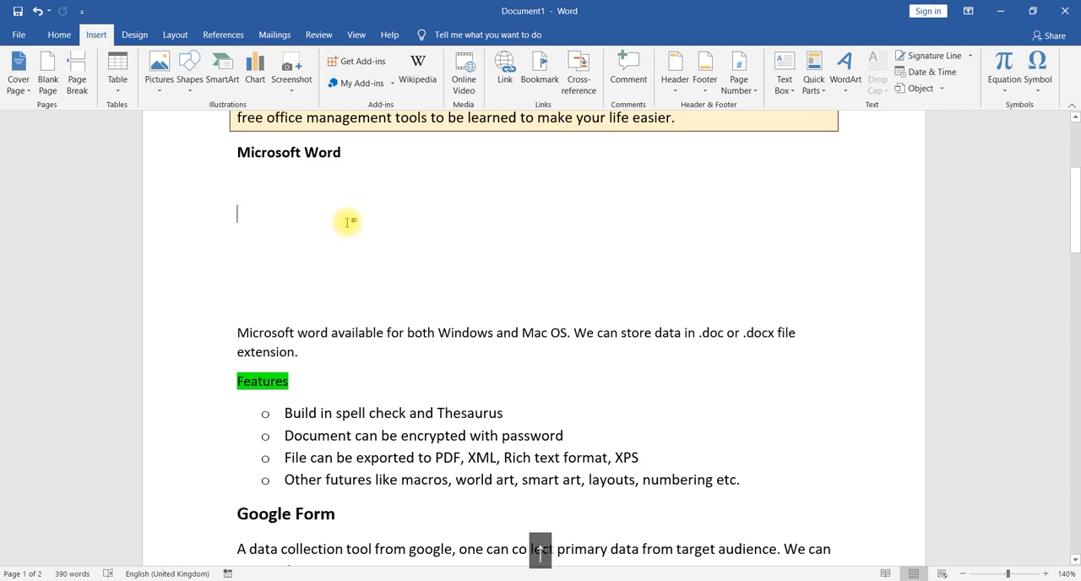
- Insert a table of two columns and four rows below the Microsoft Word heading and apply the orange light grid table style
click(258, 182)
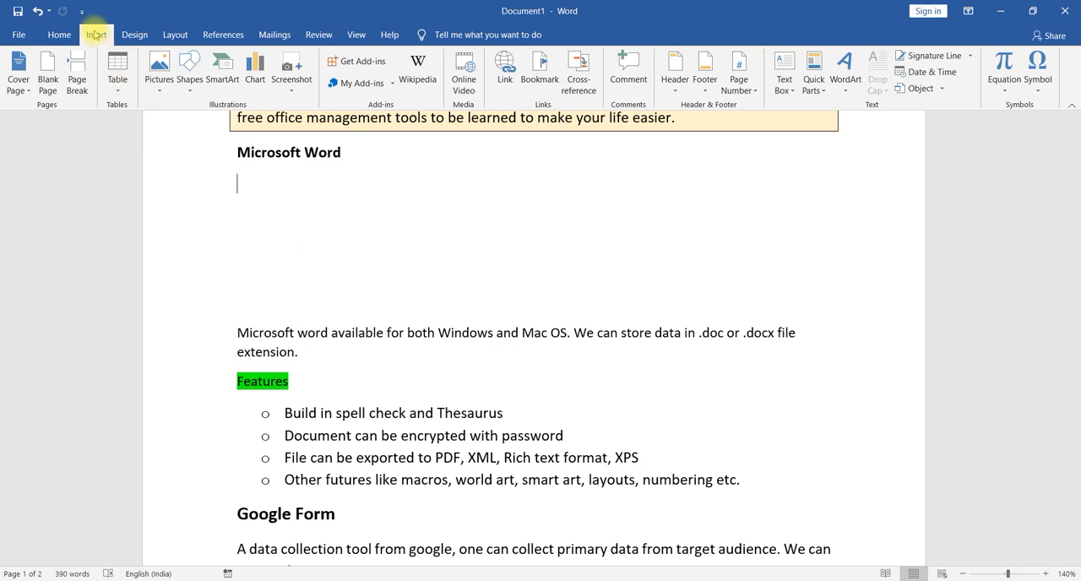
click(113, 91)
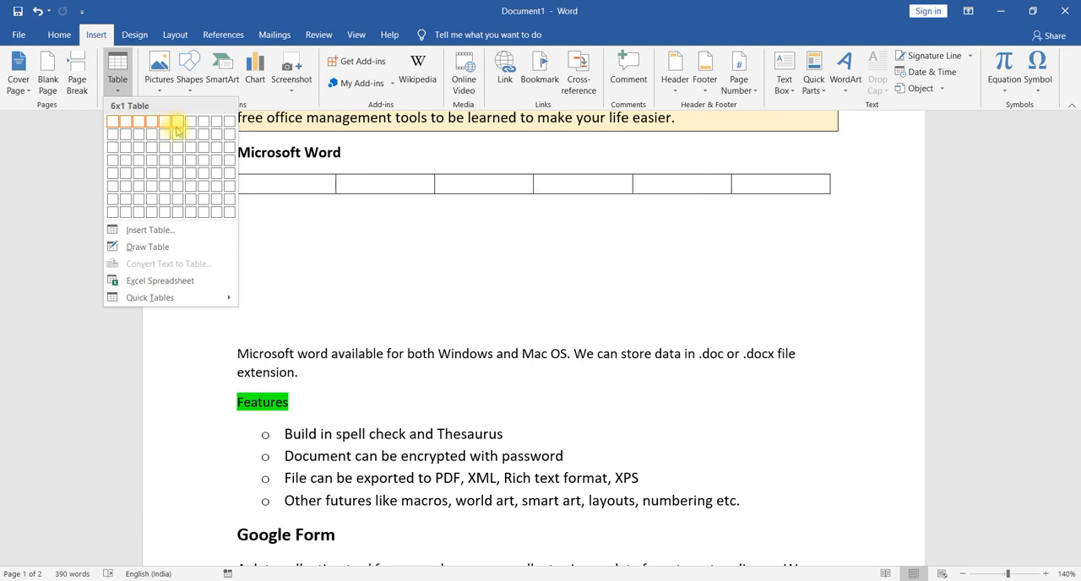
click(131, 169)
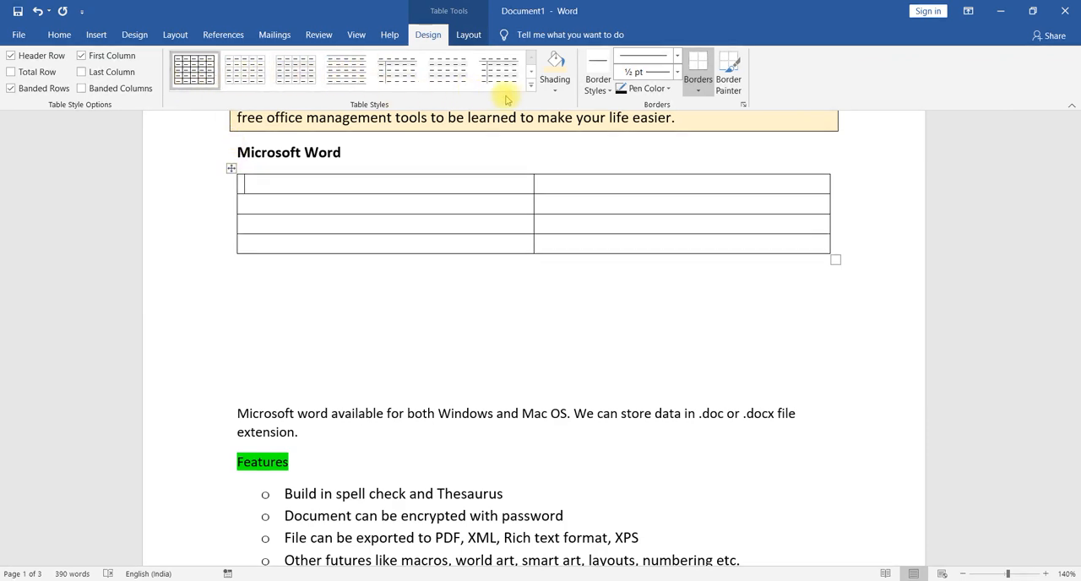
click(530, 85)
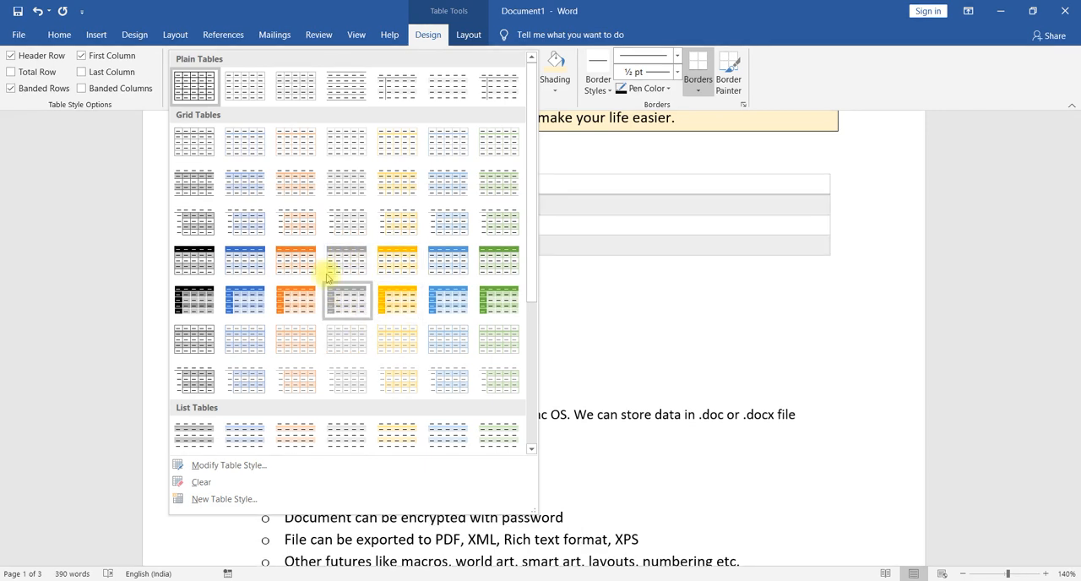
click(295, 141)
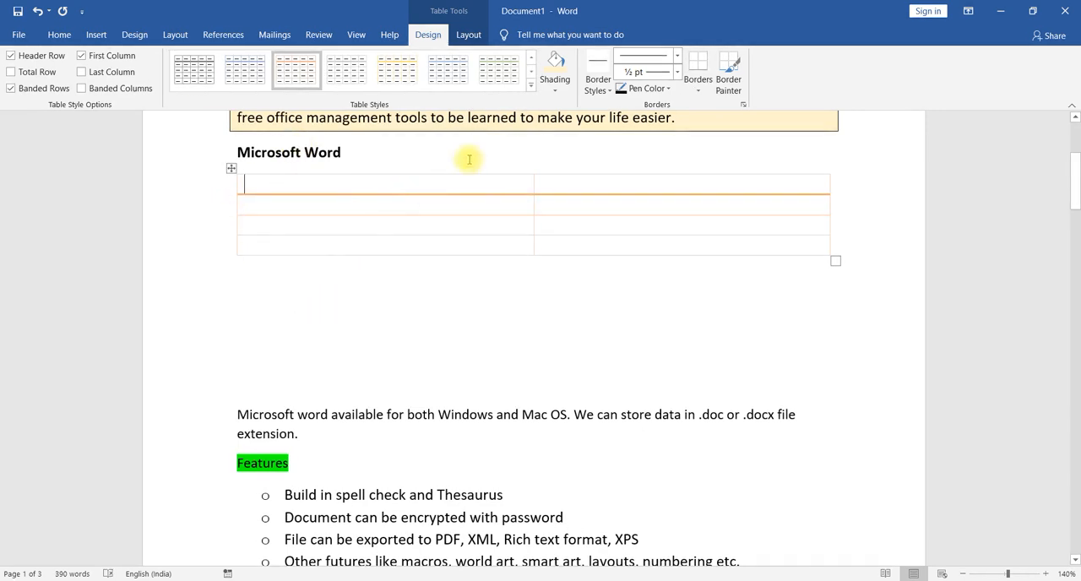
click(555, 88)
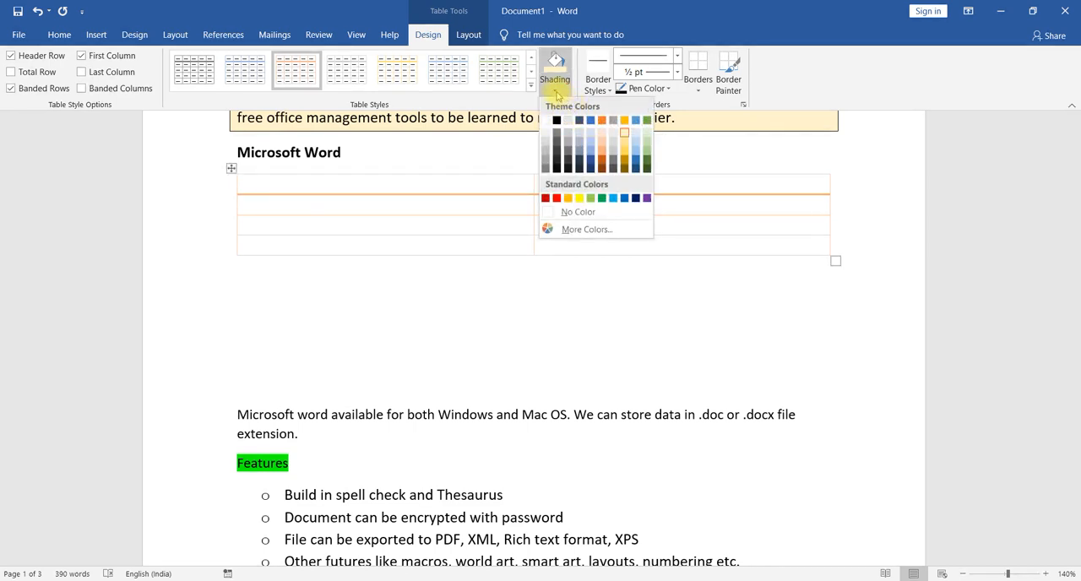
click(601, 90)
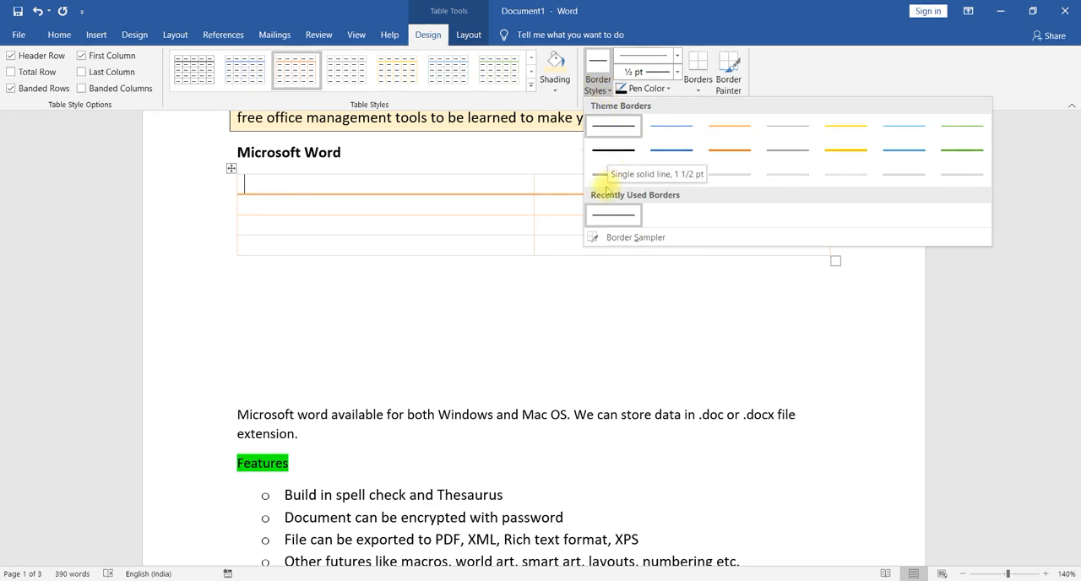
click(230, 173)
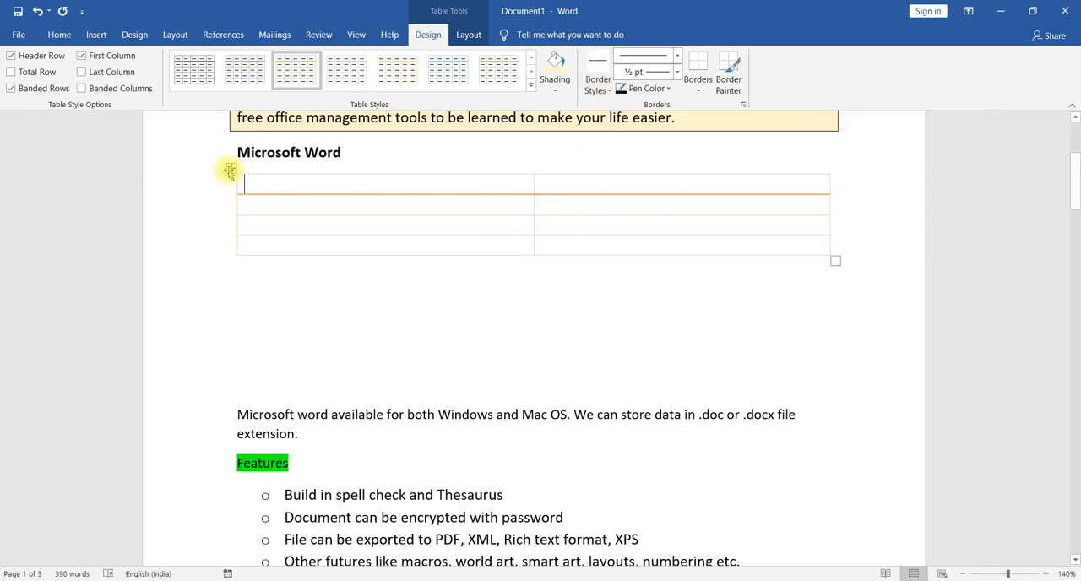
- Resize the whole table to columns about 5.6 cm wide and rows about 1.1 cm high
click(230, 169)
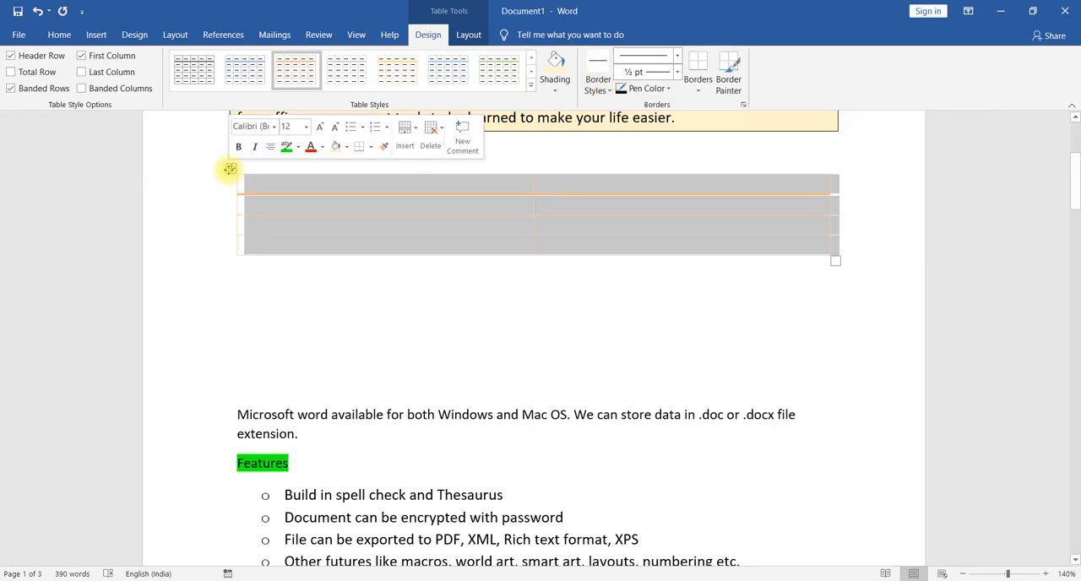
click(215, 218)
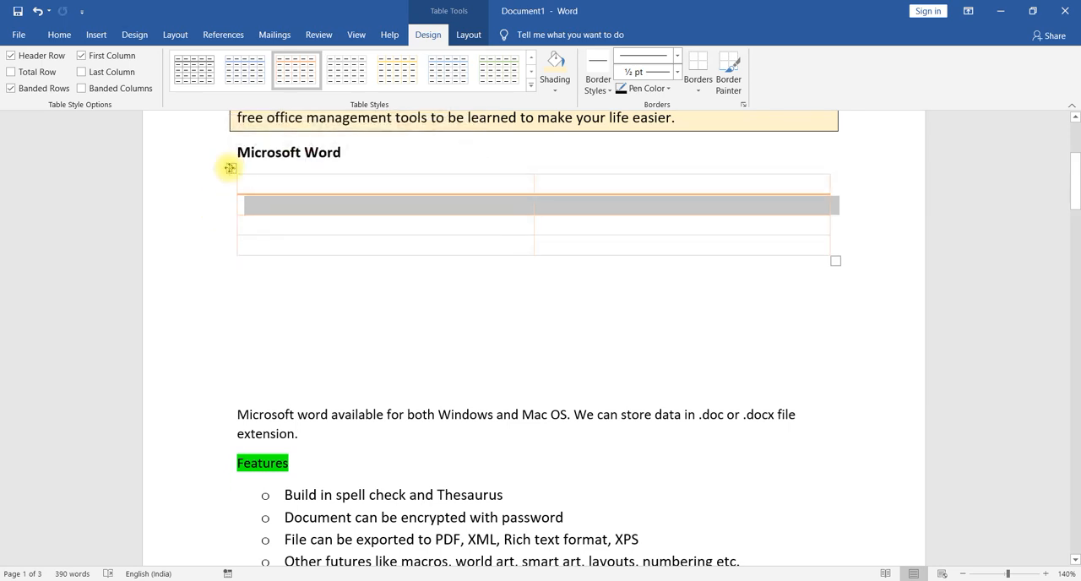
click(230, 168)
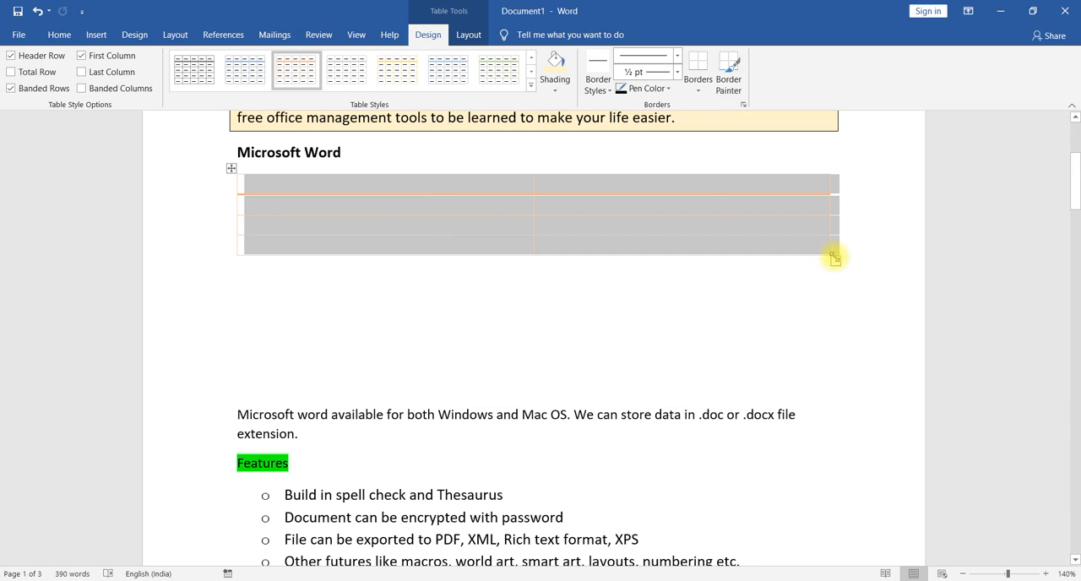
drag(834, 259, 660, 346)
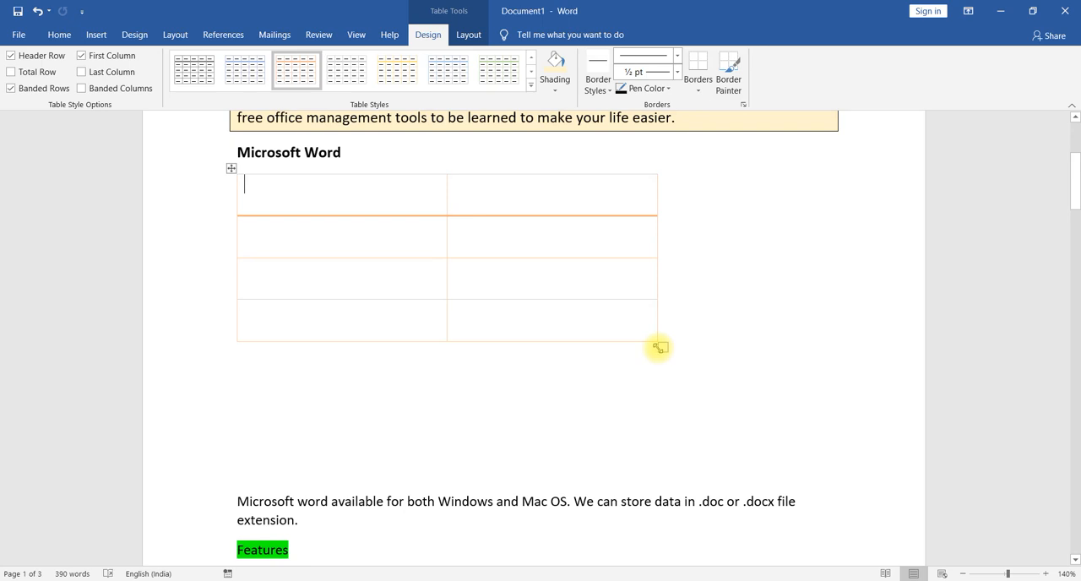
- Try to paint the table's borders with the blue 1 ½ pt single solid line style
click(230, 173)
click(600, 90)
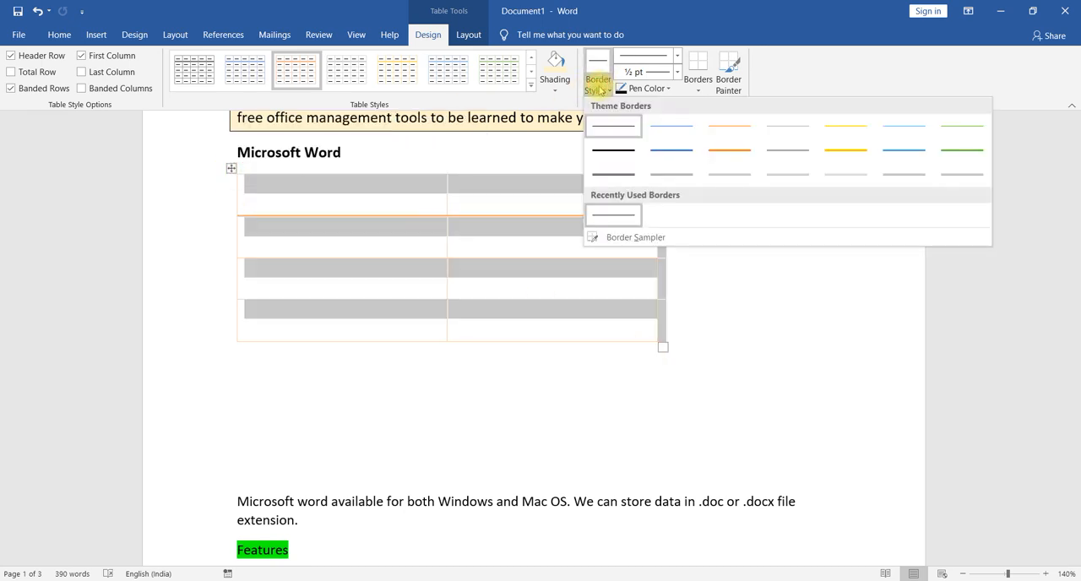
click(689, 152)
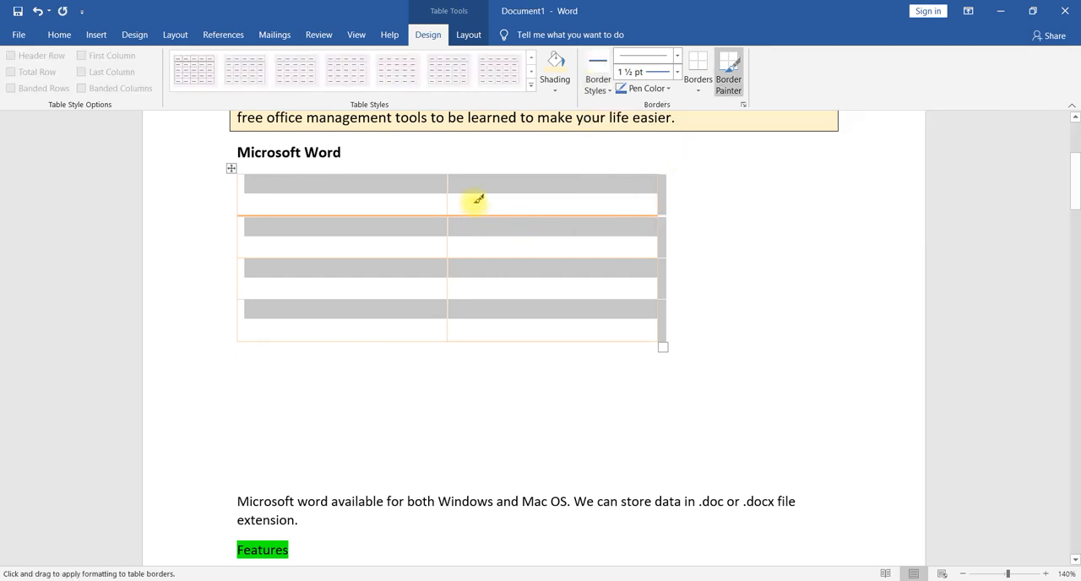
click(515, 201)
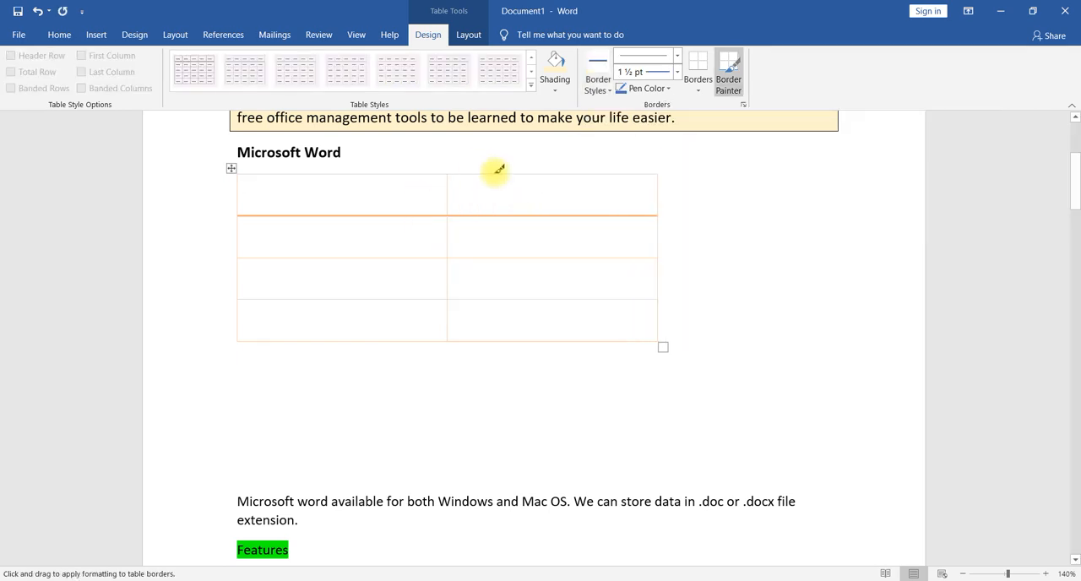
mouse_move(412, 196)
mouse_down()
mouse_move(558, 240)
mouse_move(427, 204)
mouse_up()
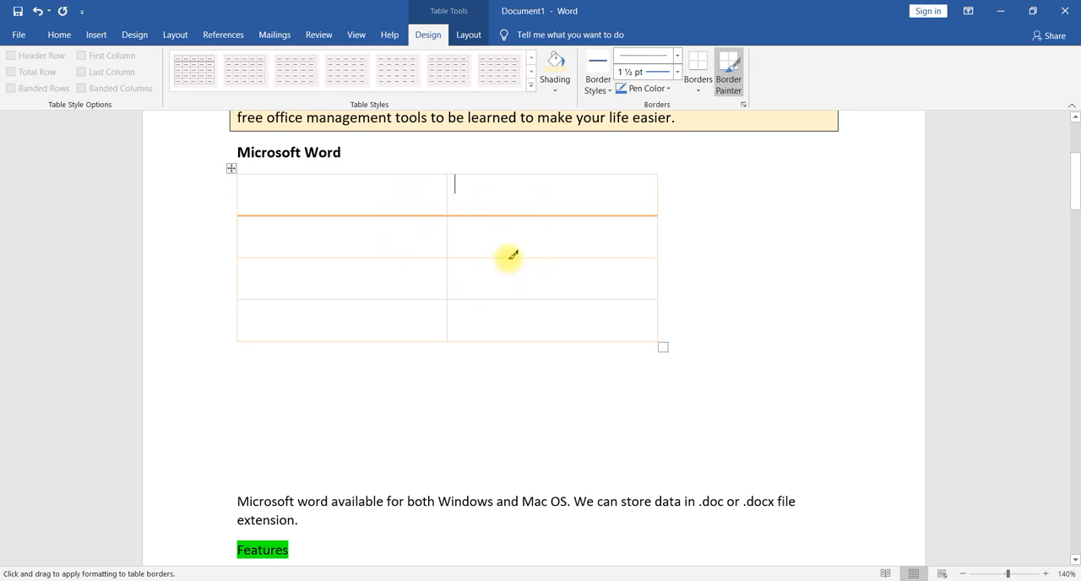
key(Escape)
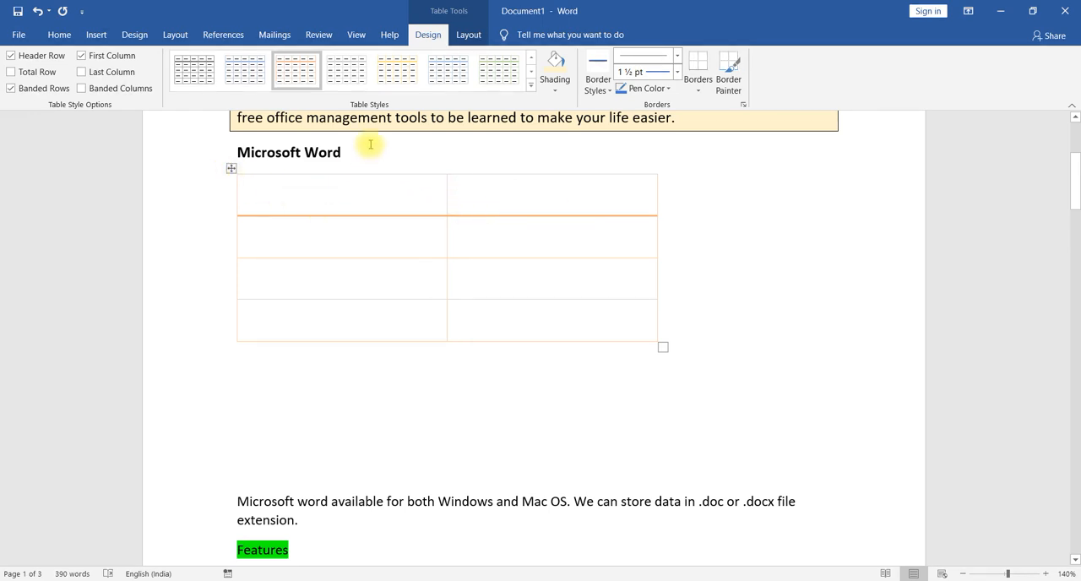
- Insert a row above the table's second row and delete that new row
click(468, 34)
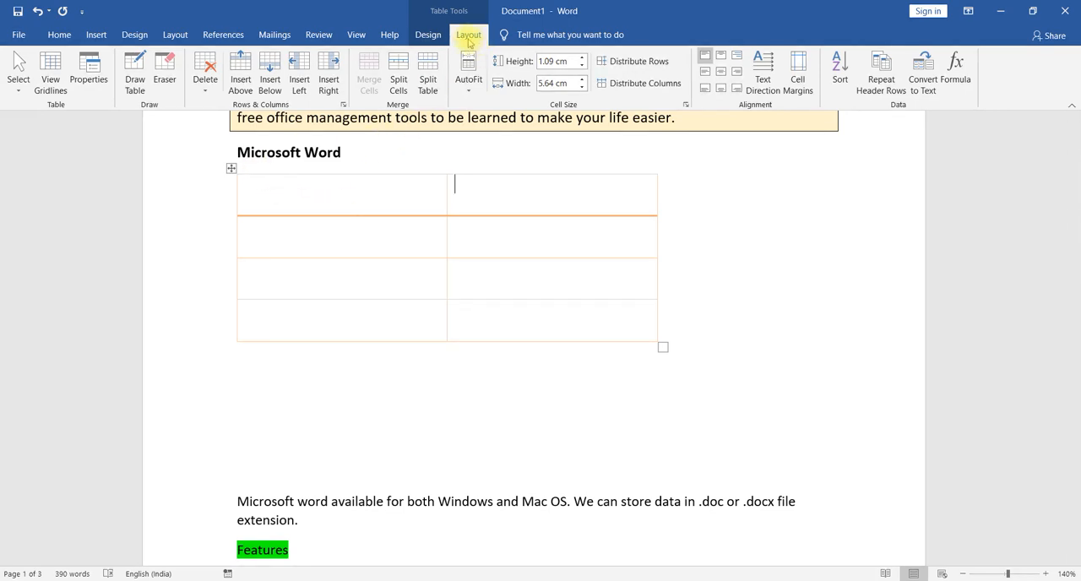
click(475, 190)
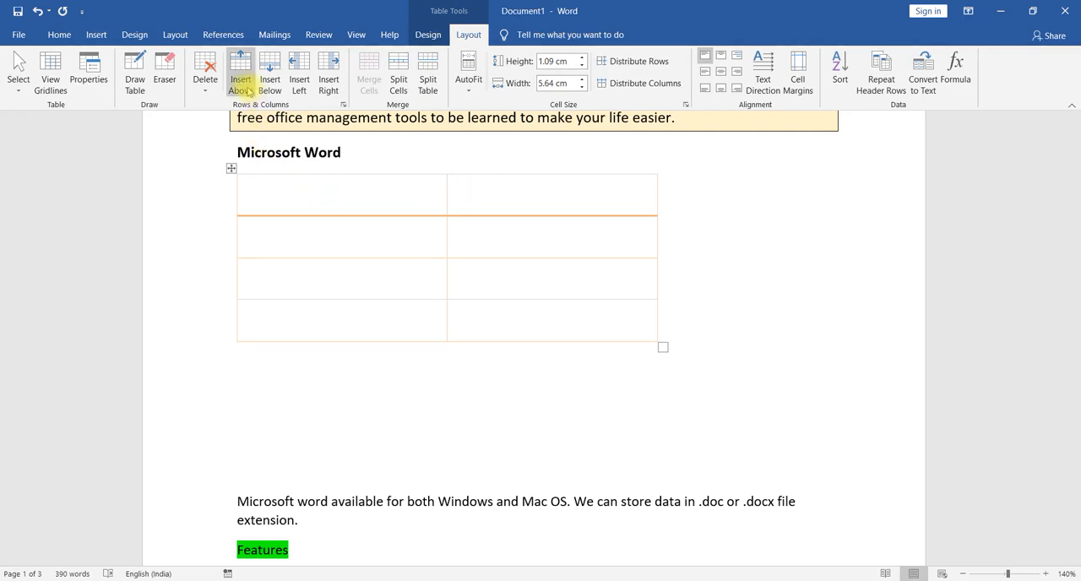
click(387, 246)
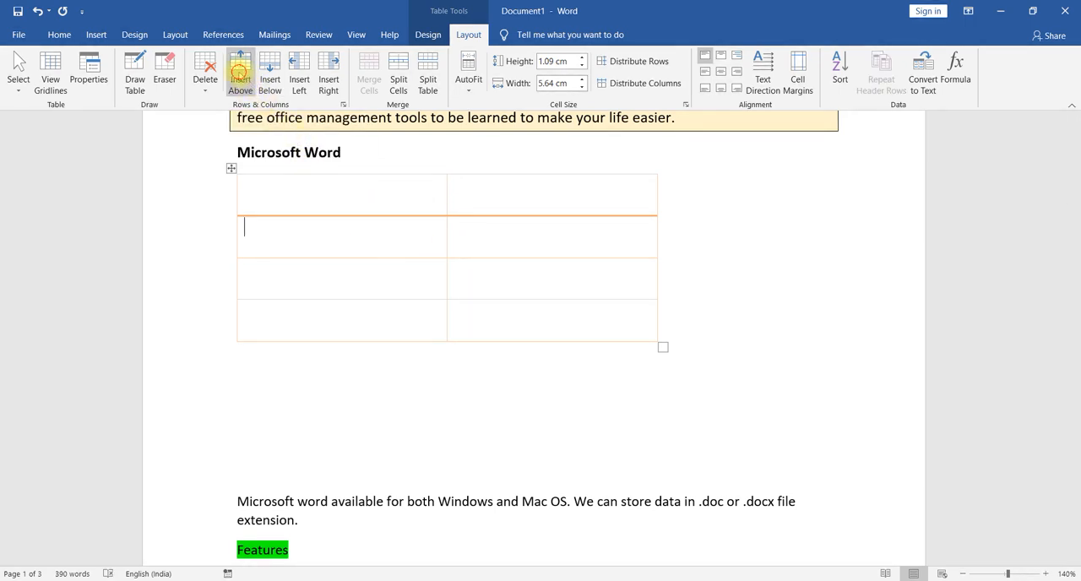
click(240, 74)
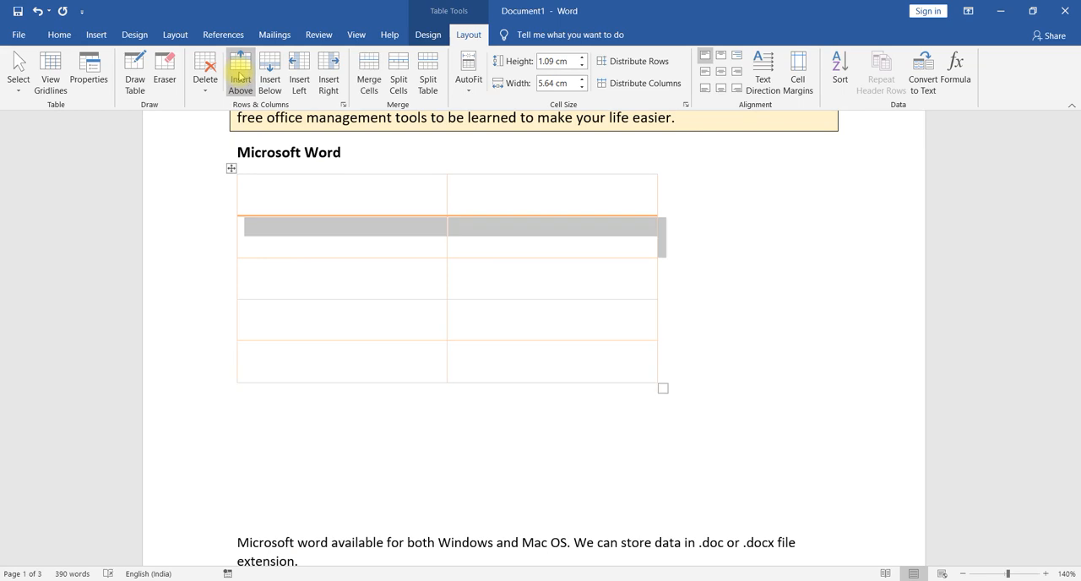
click(210, 67)
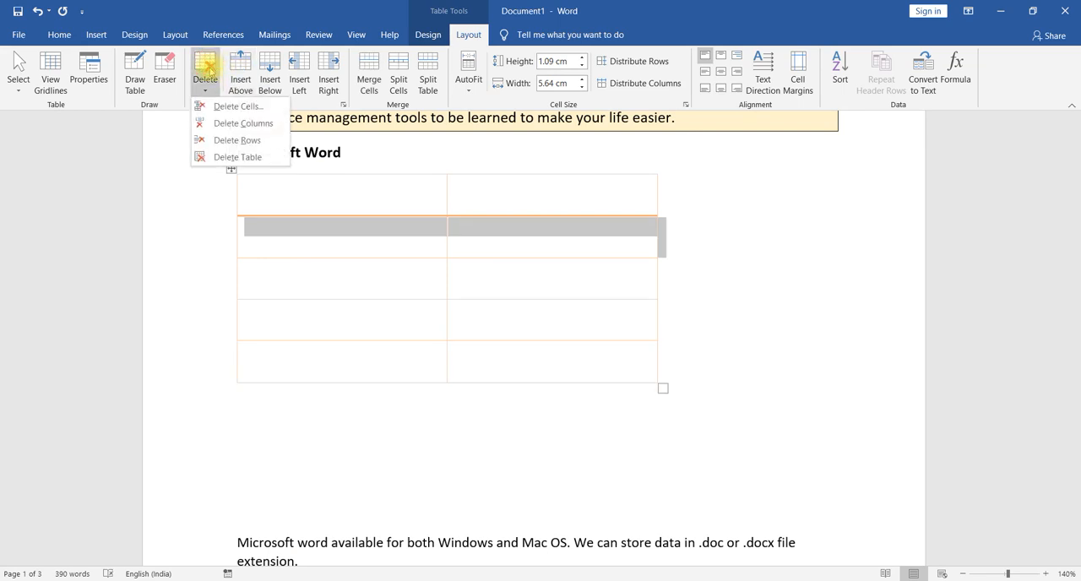
click(218, 140)
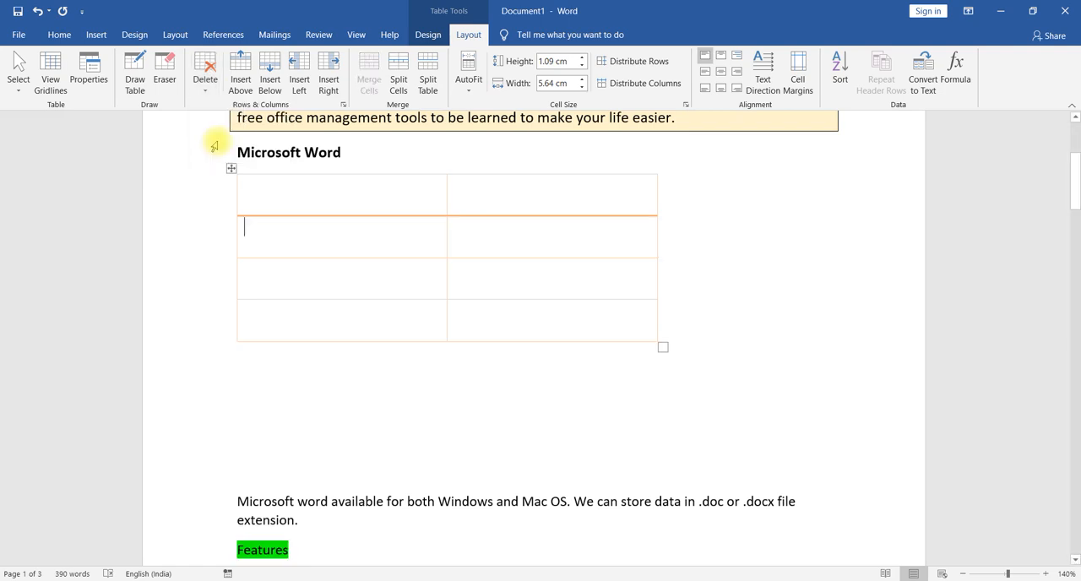
- Add a row below the table's second row and a column to the right of the second column
click(271, 68)
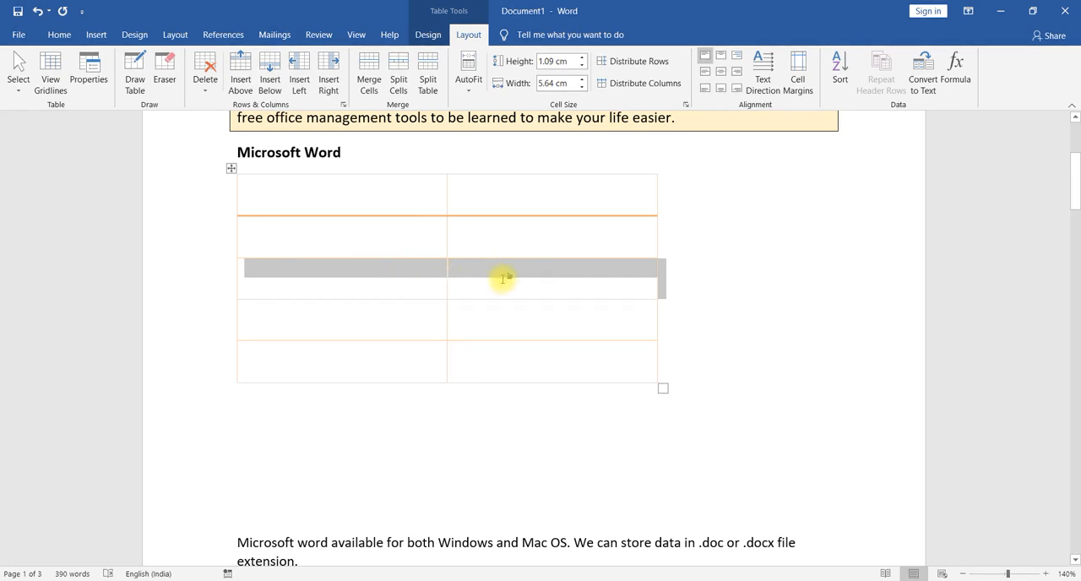
click(352, 239)
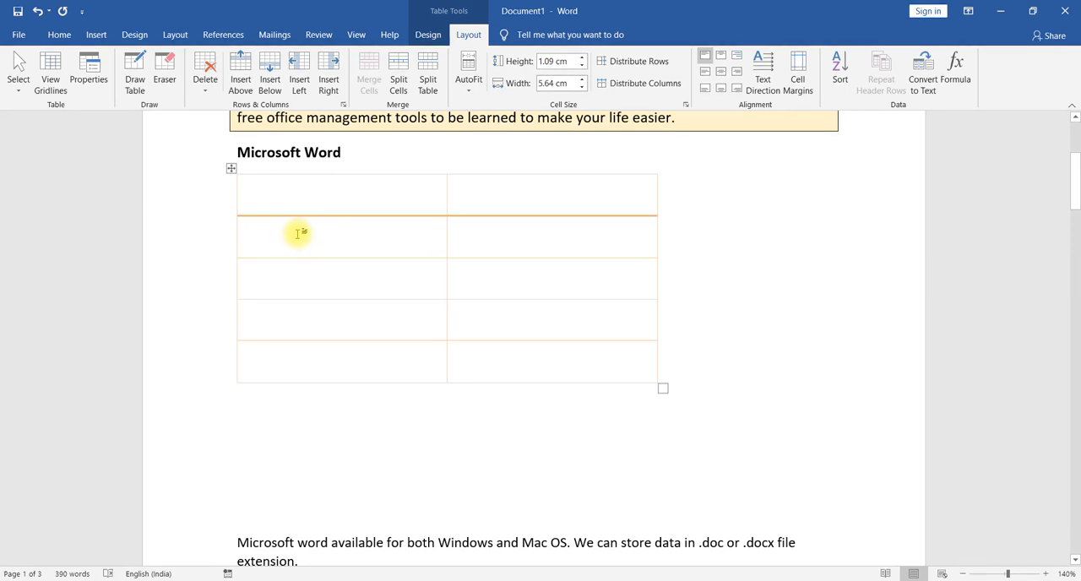
click(585, 247)
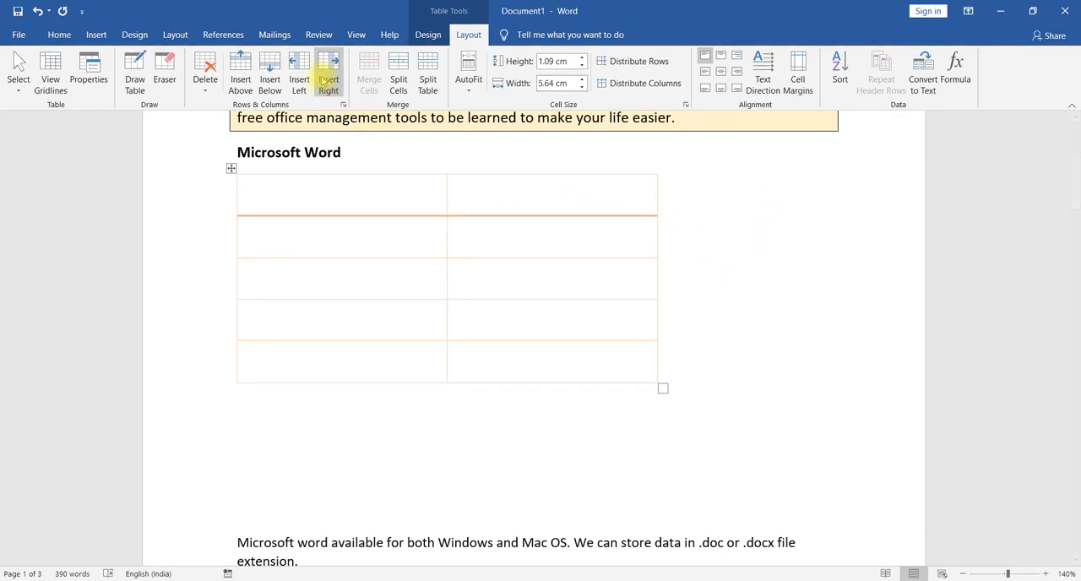
click(325, 74)
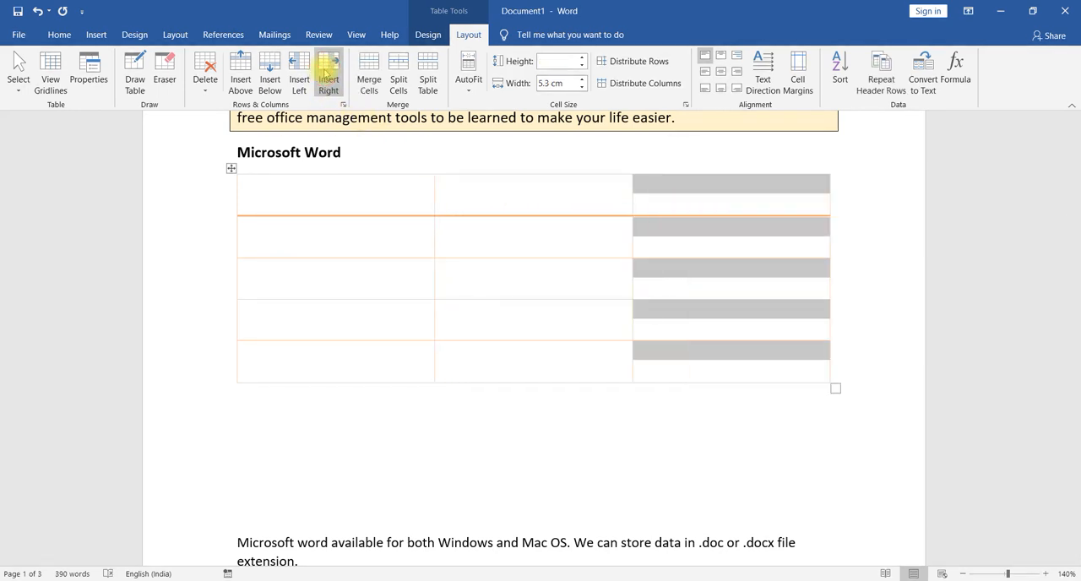
- Insert a column to the left of the table's last column and delete that new column
click(301, 77)
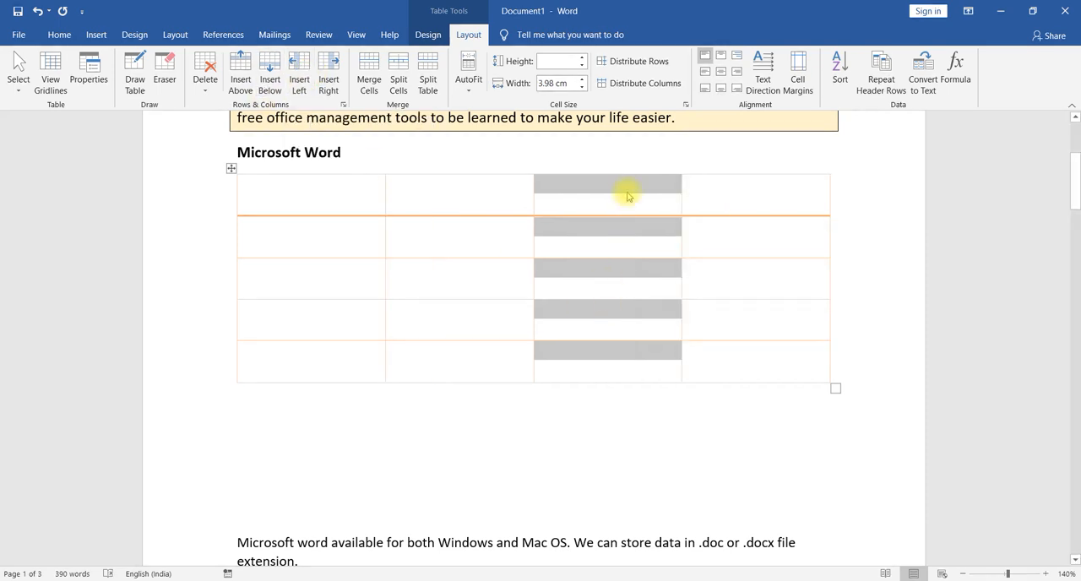
click(205, 85)
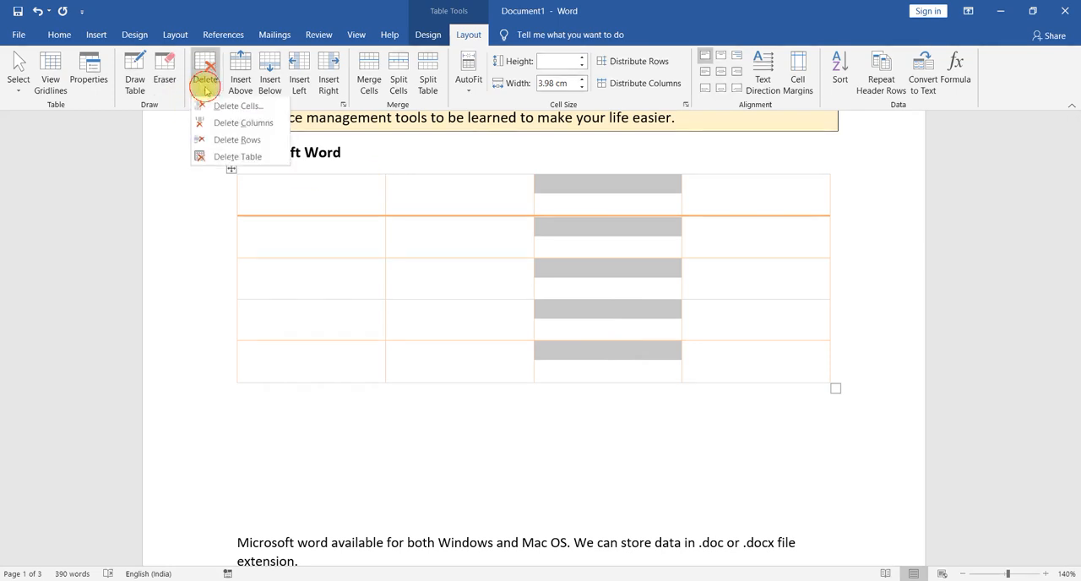
click(242, 124)
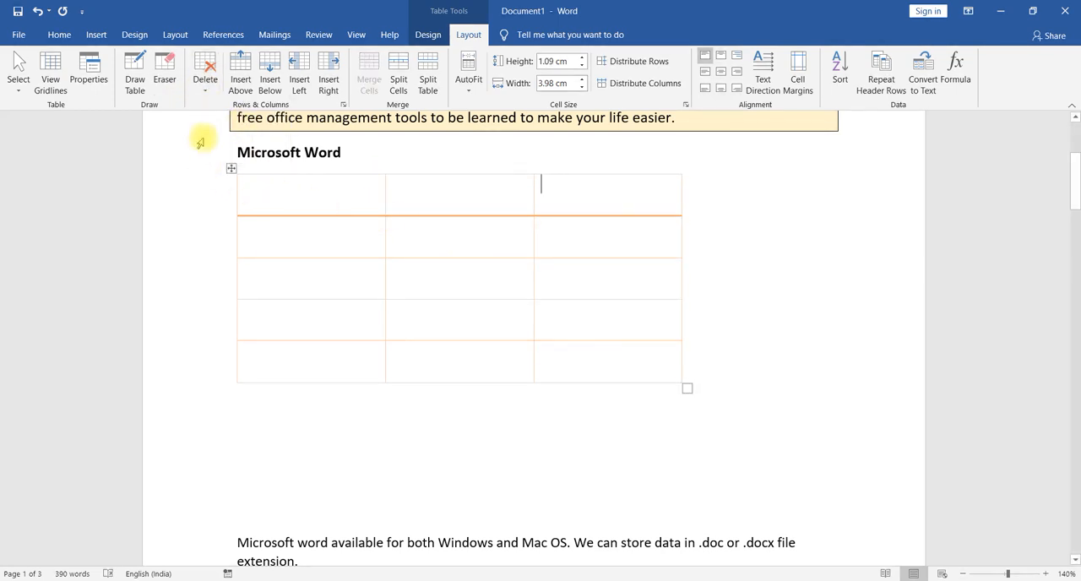
click(203, 93)
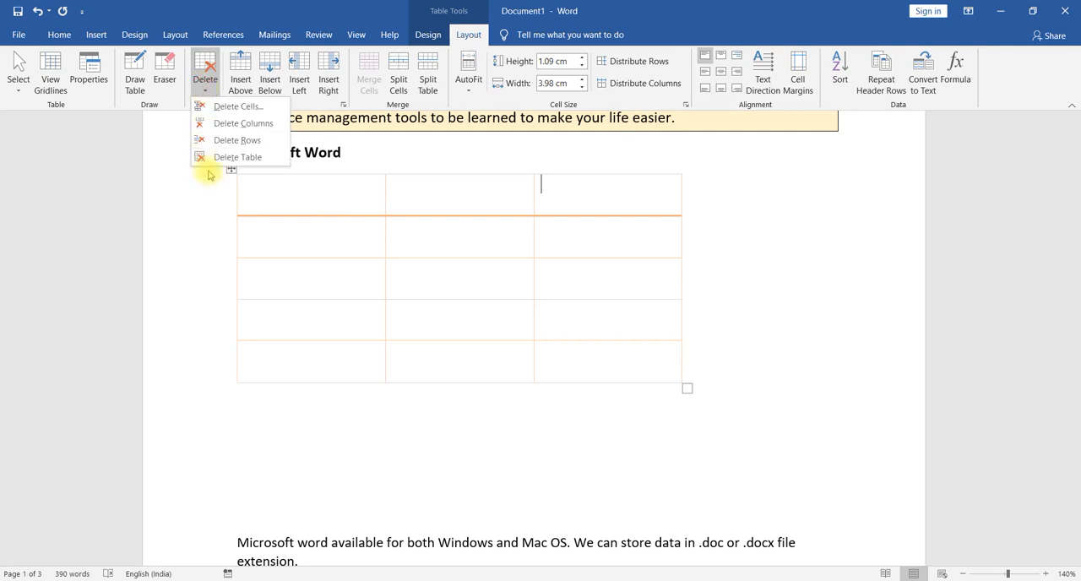
click(345, 180)
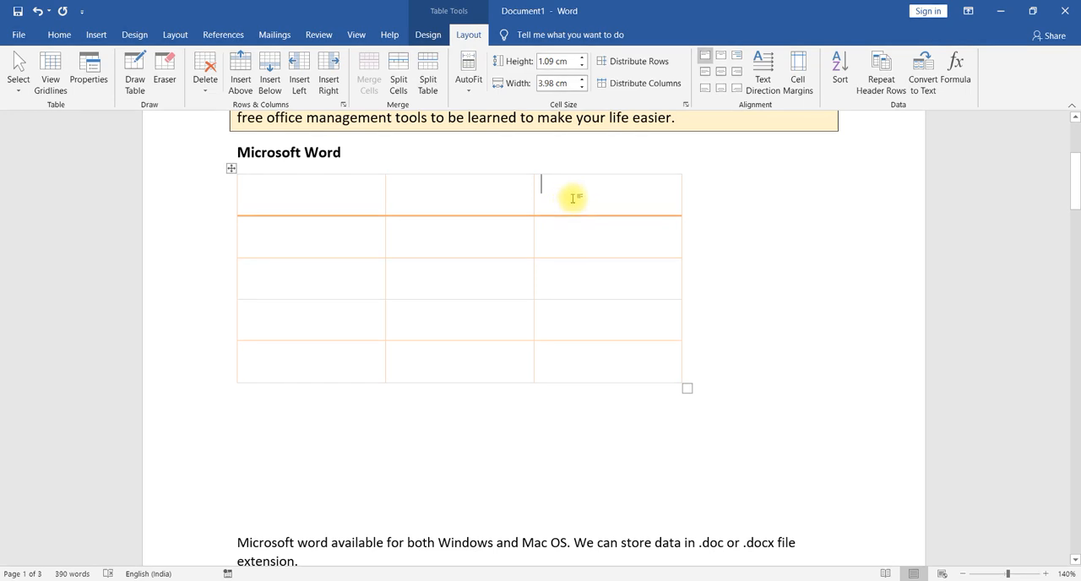
- Merge the second and third cells of the table's first row into one cell
drag(581, 188, 458, 186)
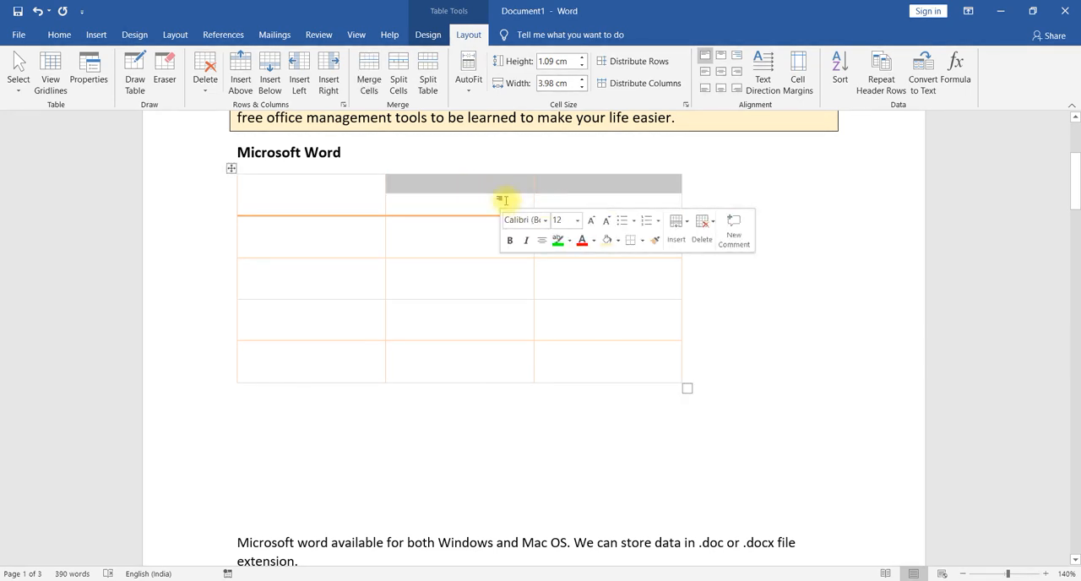
click(361, 75)
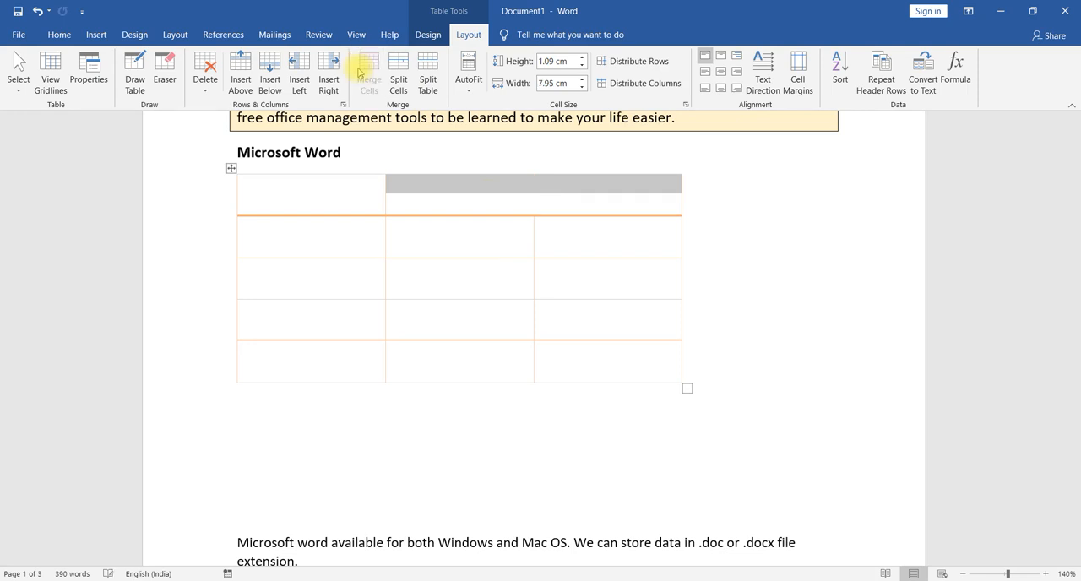
click(460, 249)
- Split the merged cell in the first row into 3 columns and 1 row
click(470, 208)
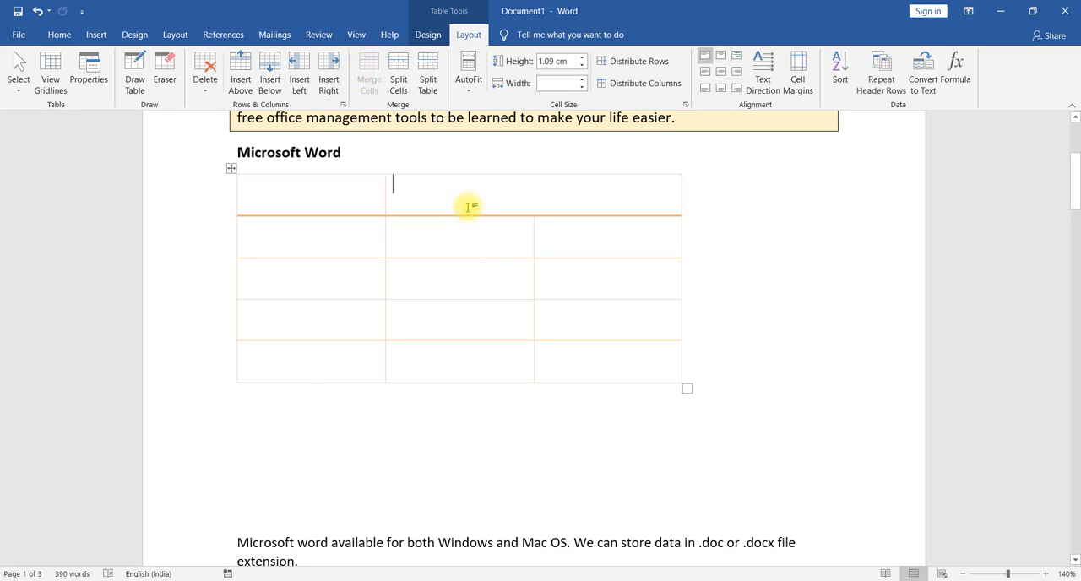
click(398, 80)
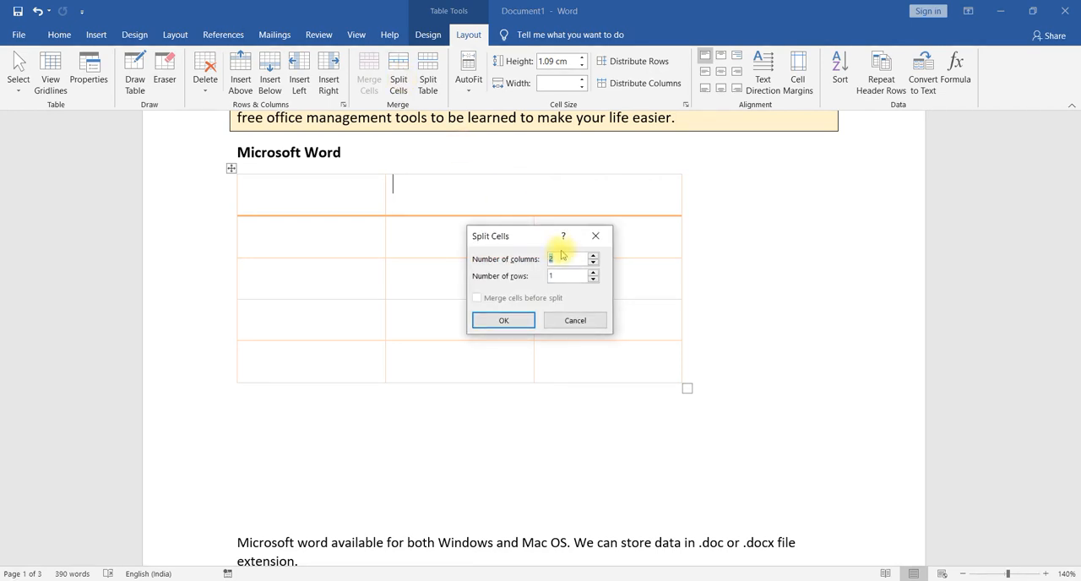
text(3)
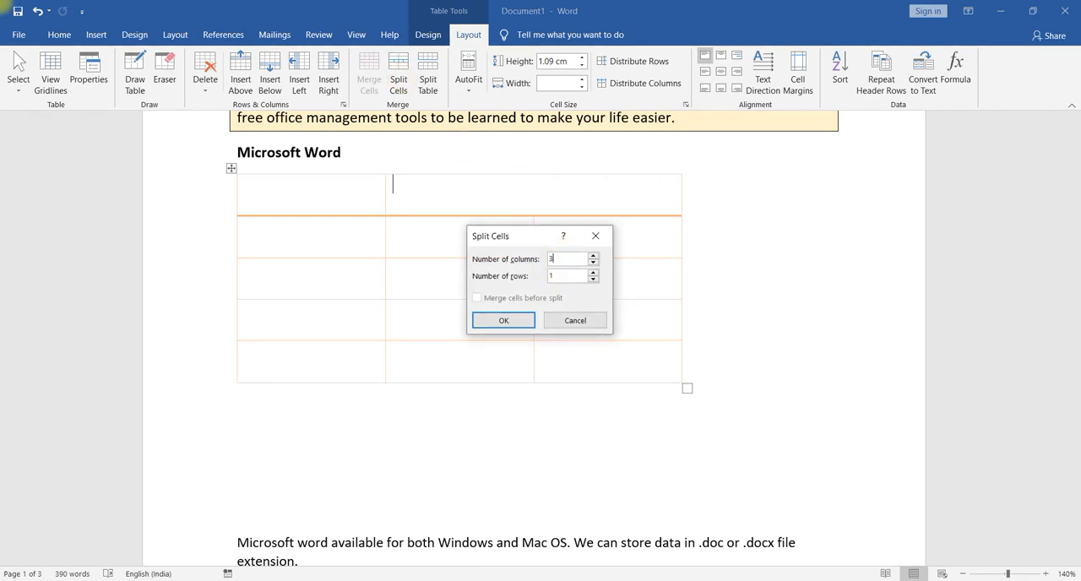
click(511, 322)
- Split the last cell of the table's second row into 2 columns and 1 row
click(437, 209)
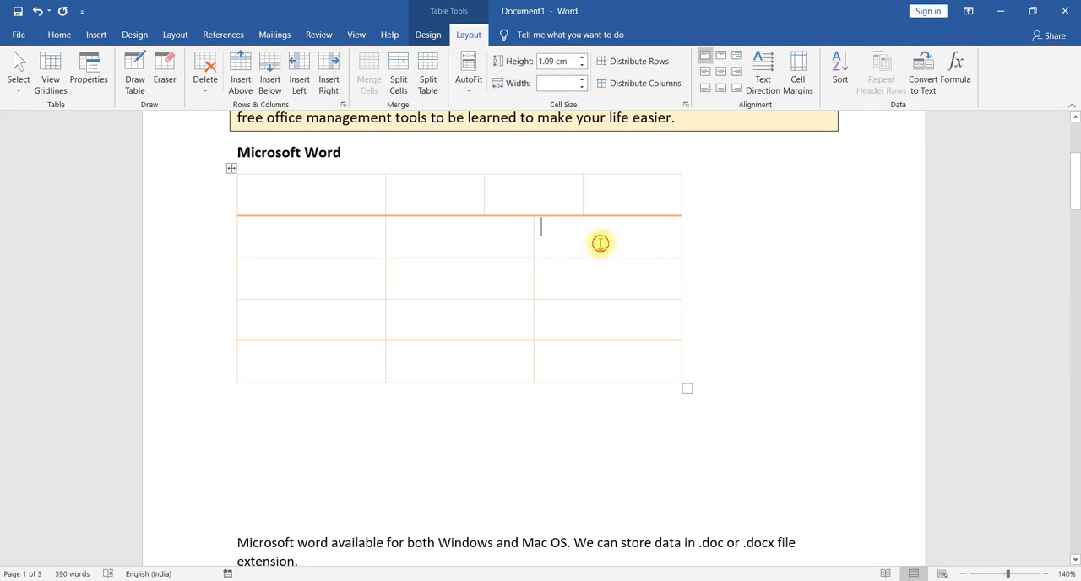
click(398, 79)
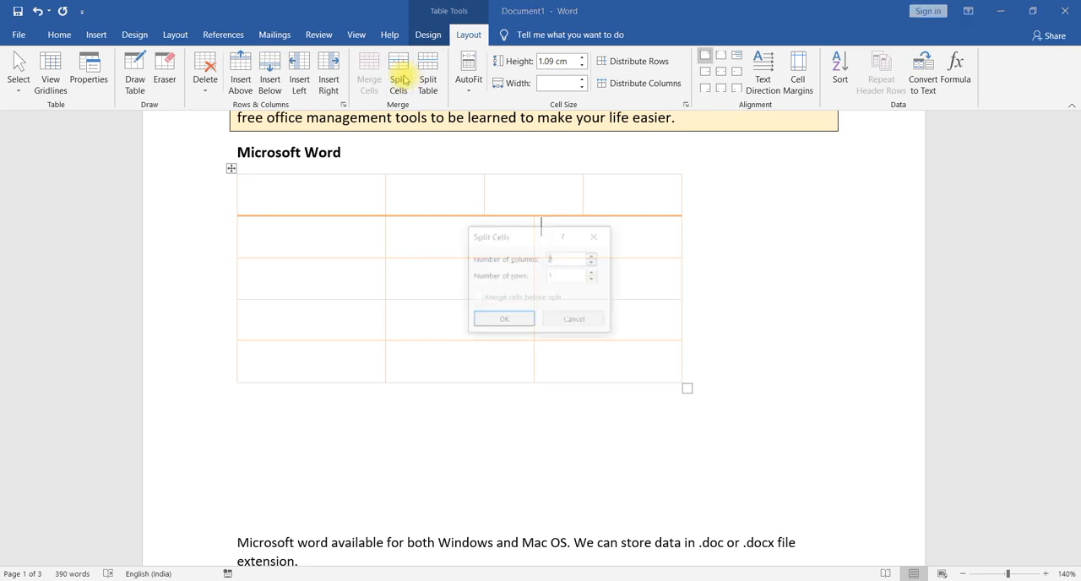
click(504, 320)
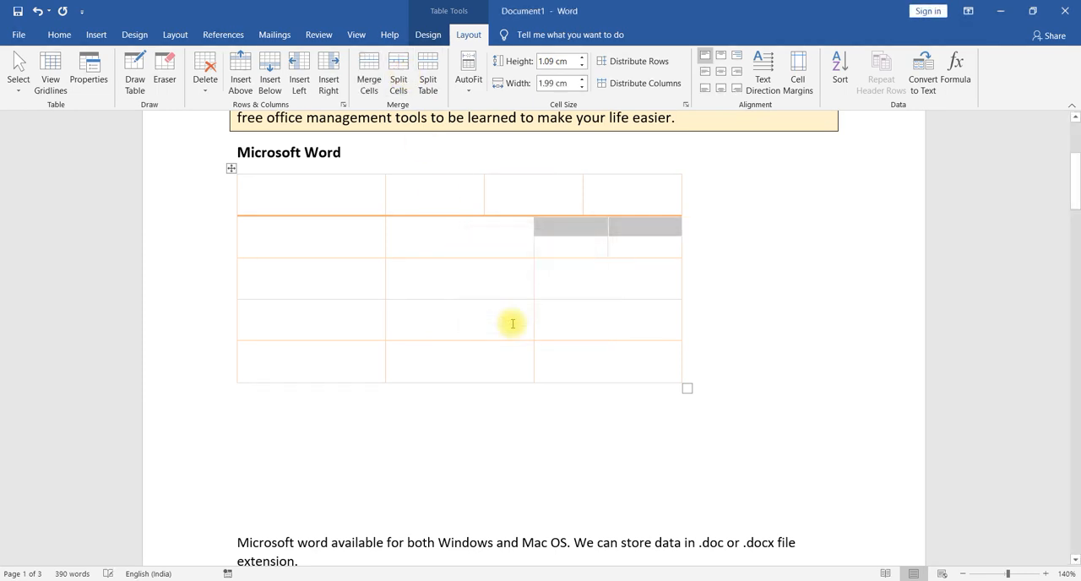
click(609, 309)
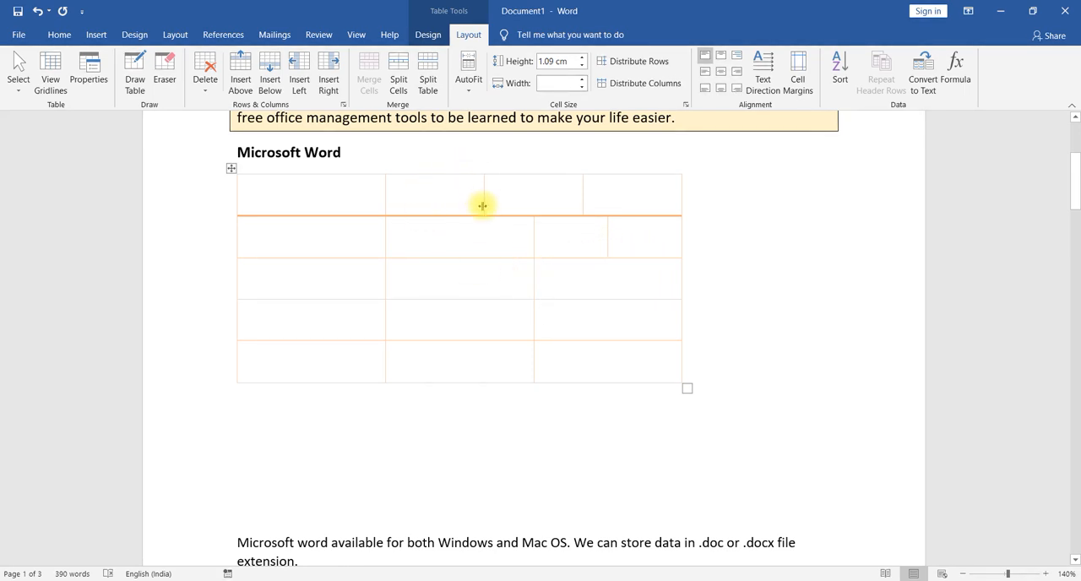
- Try AutoFit Contents and Fixed Column Width on the table, and undo both width changes
click(469, 88)
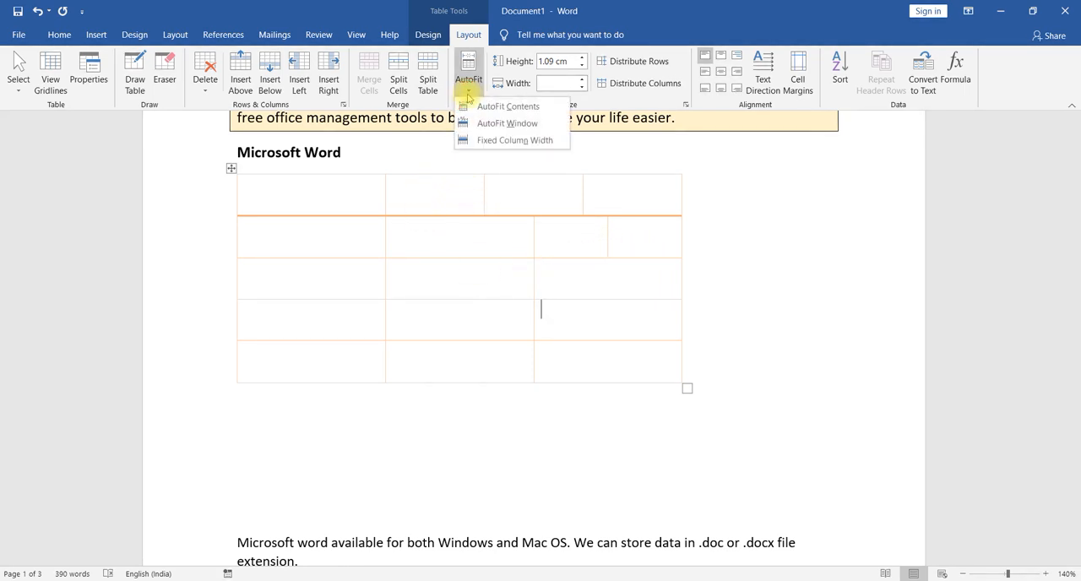
click(499, 114)
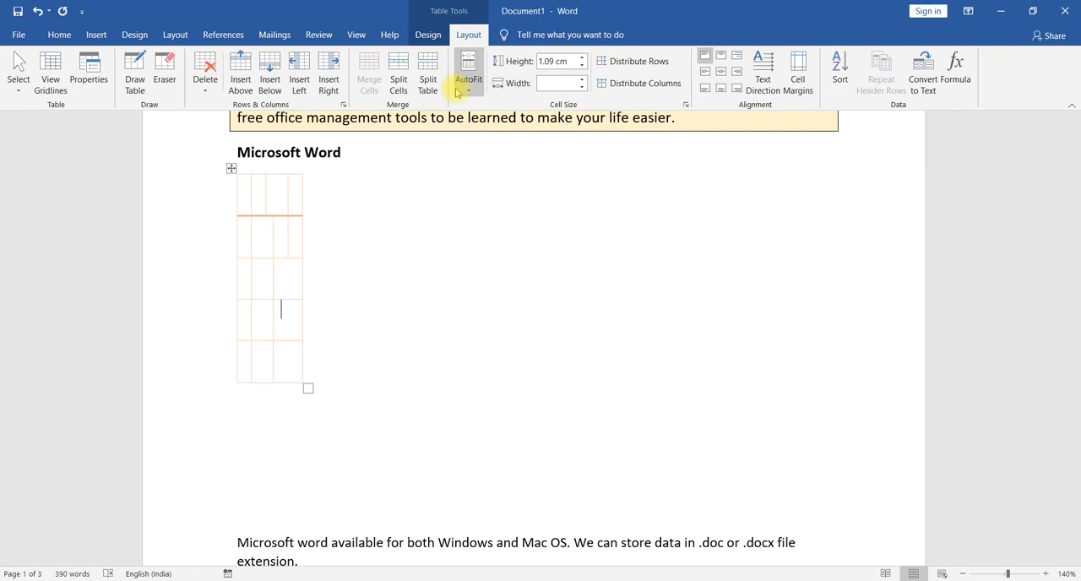
click(469, 81)
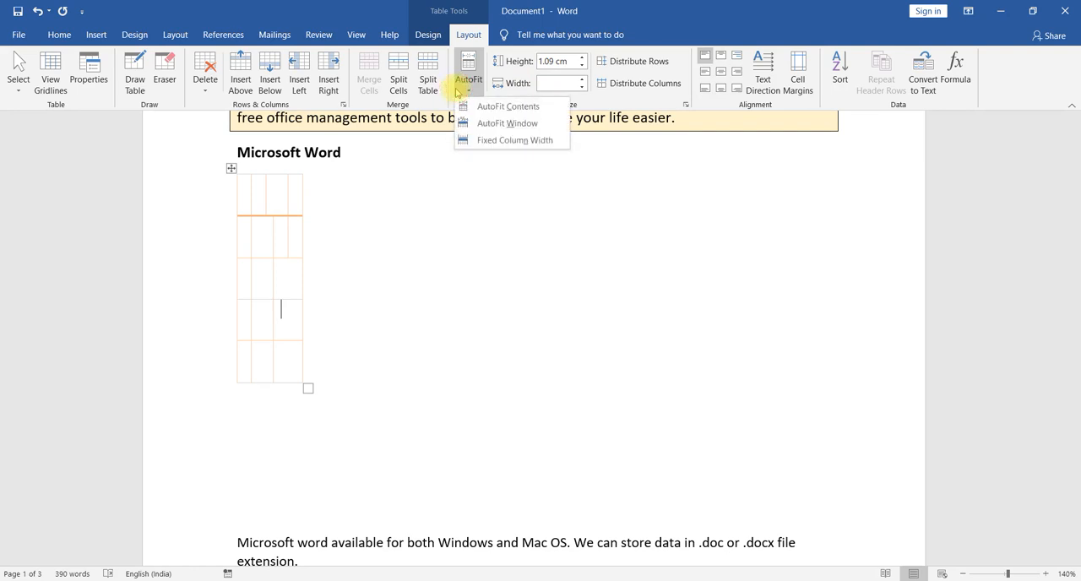
click(502, 142)
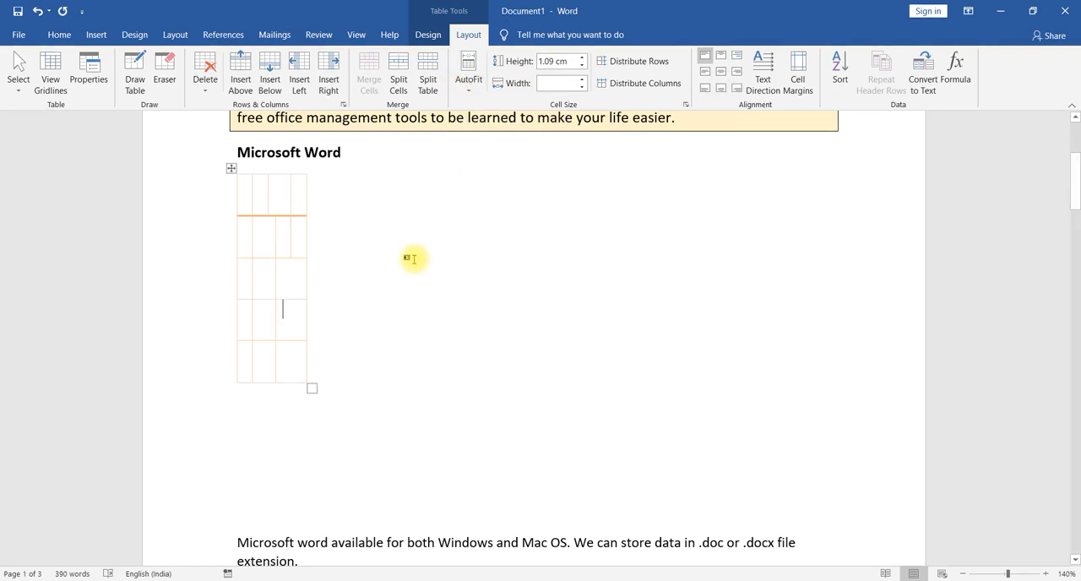
key(ctrl+z)
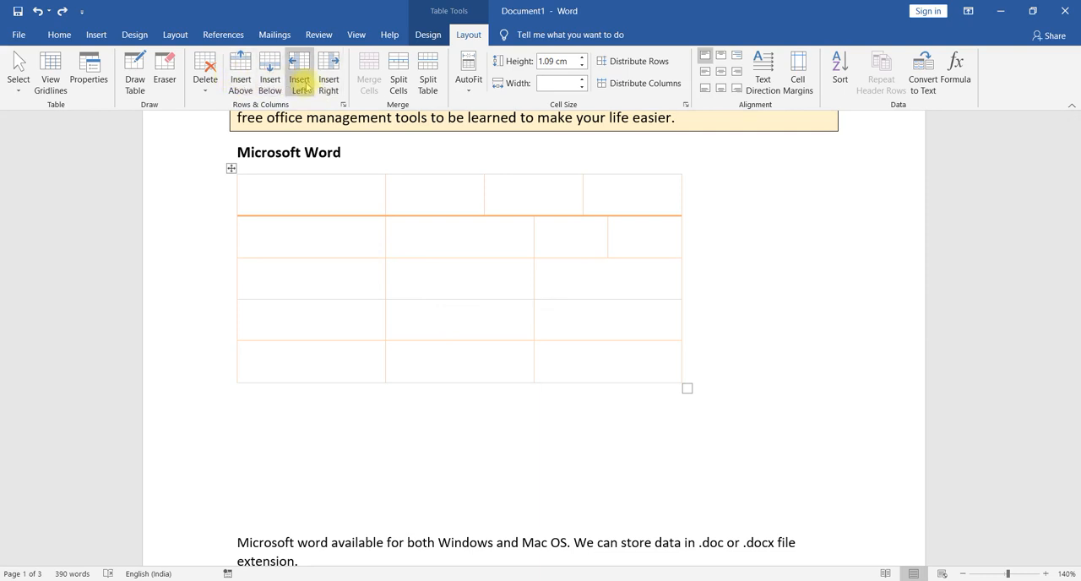
click(205, 91)
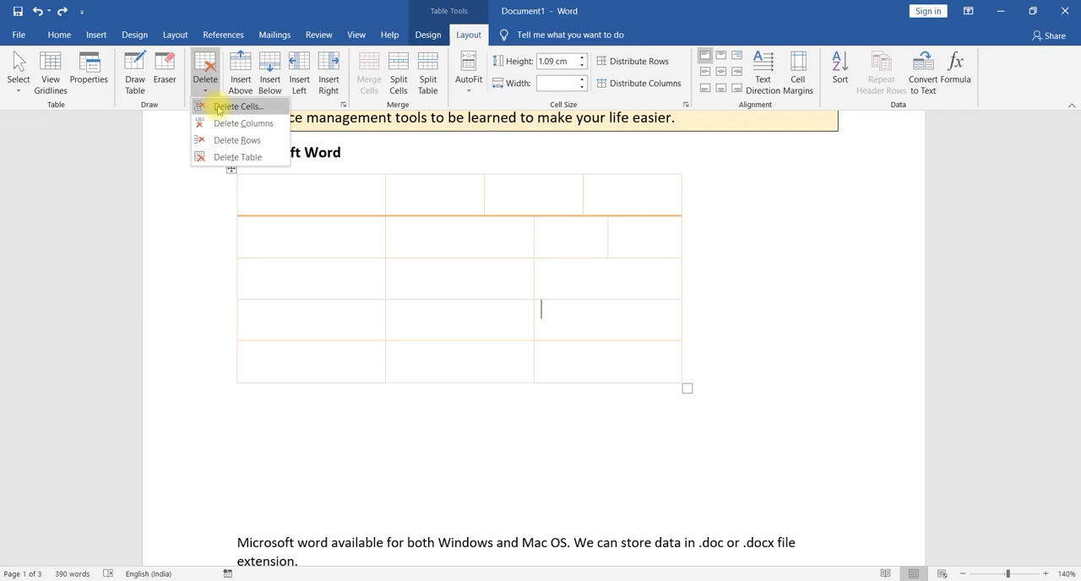
click(206, 90)
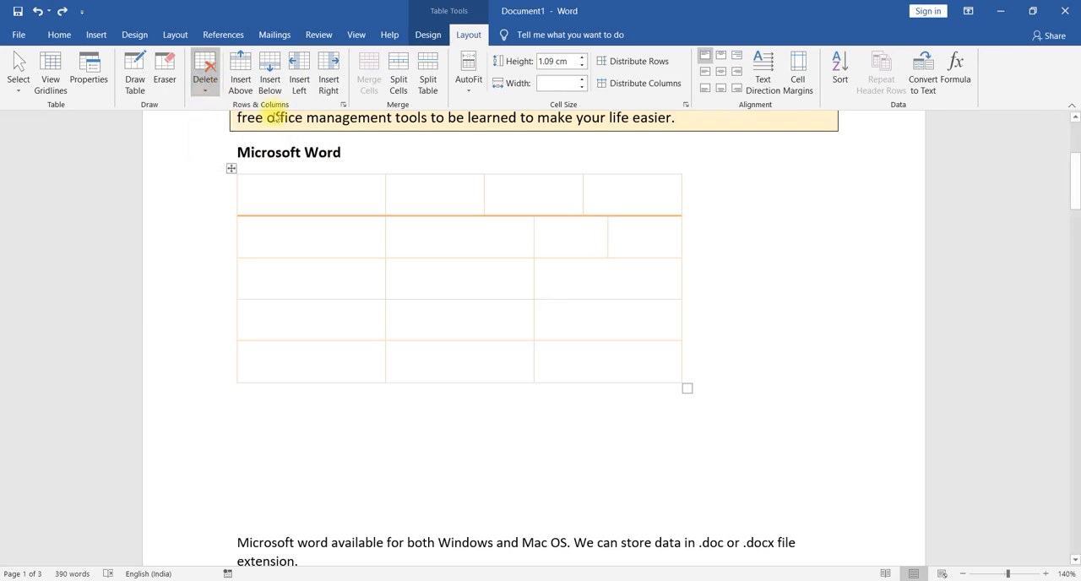
- Merge all cells of the table's second row into a single cell
drag(624, 230, 345, 220)
click(369, 78)
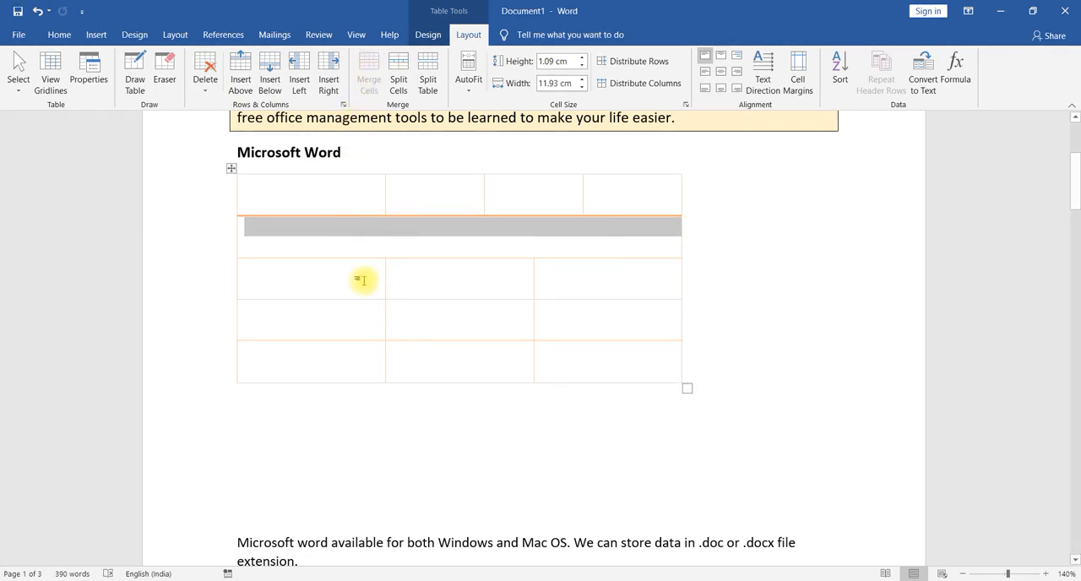
- Split the third row's first cell into 2 columns, and re-split the pair, merged first, into 4 columns and 2 rows
click(302, 284)
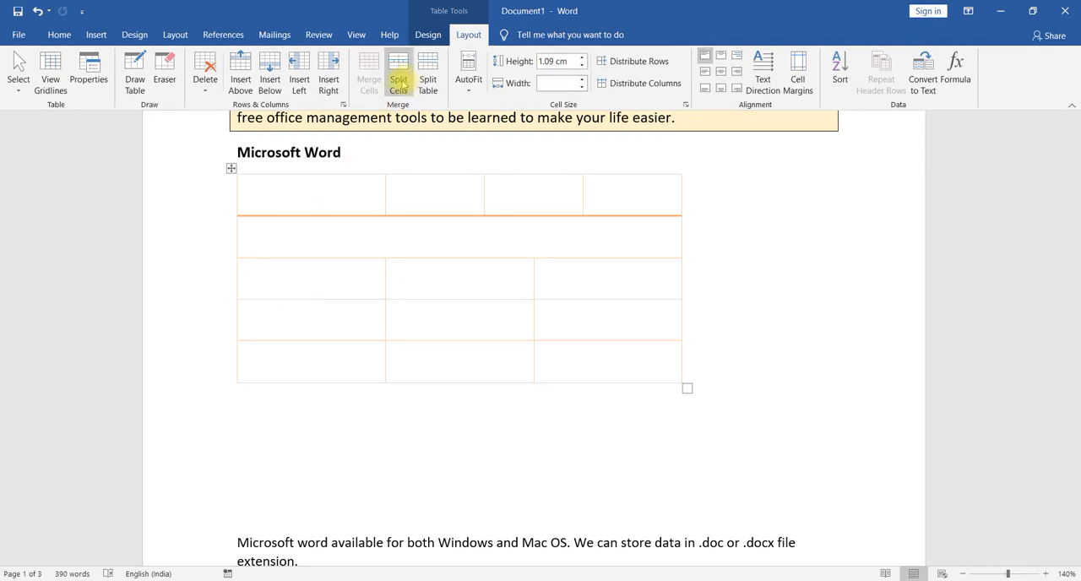
click(399, 82)
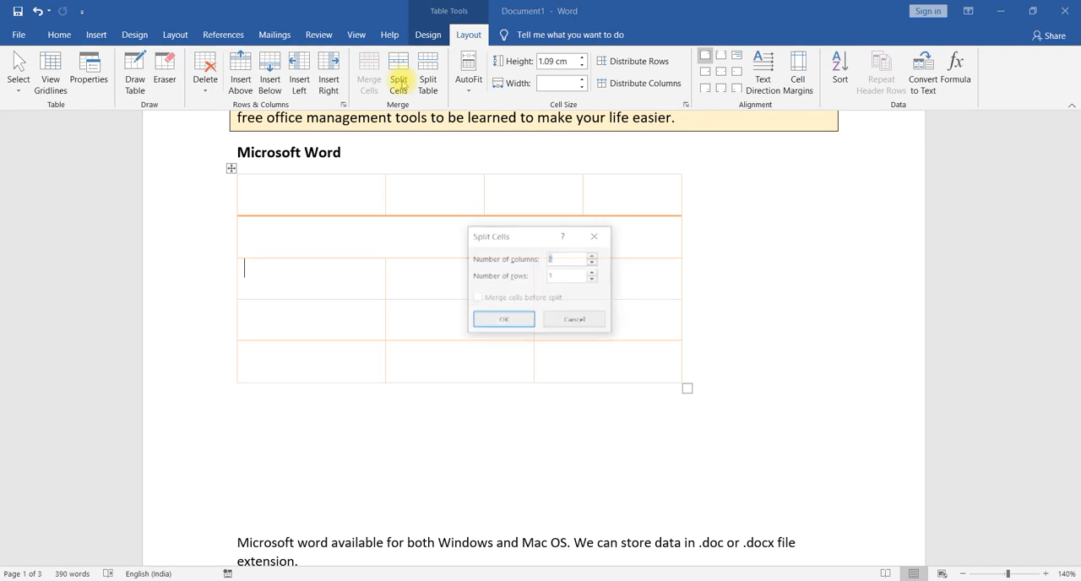
click(522, 318)
click(399, 91)
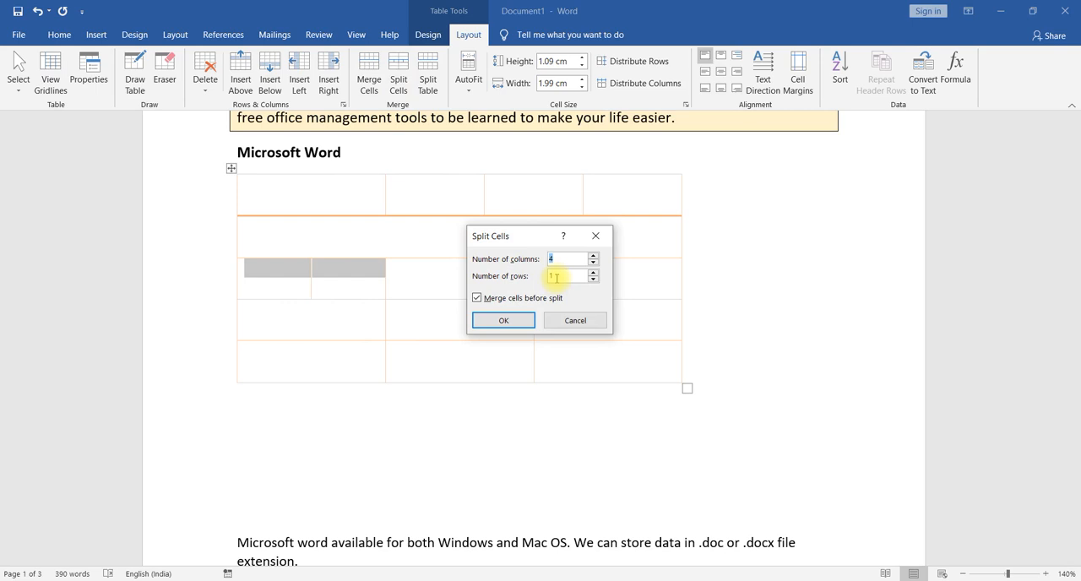
key(BackSpace)
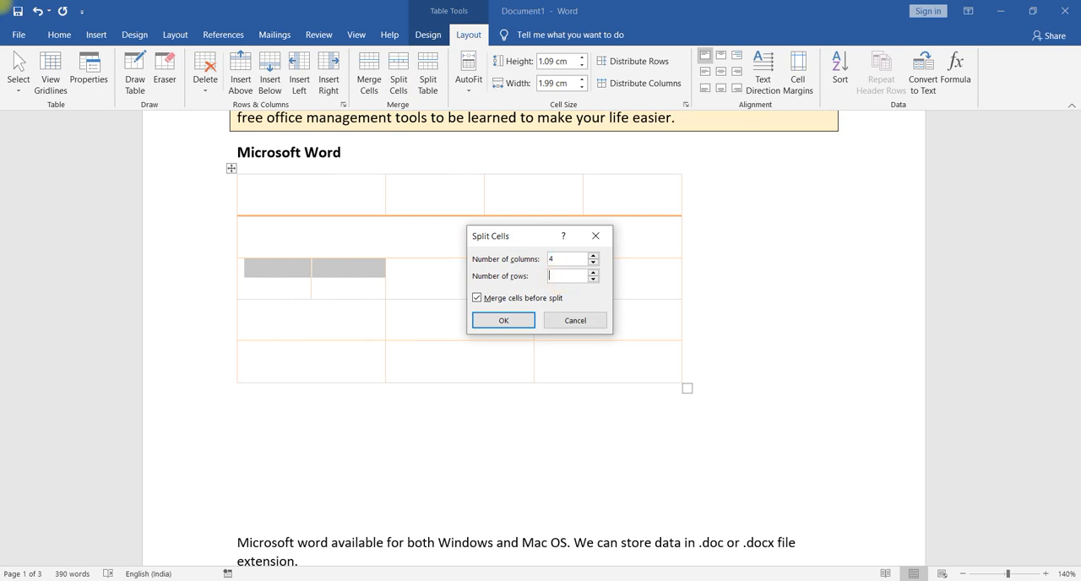
click(503, 320)
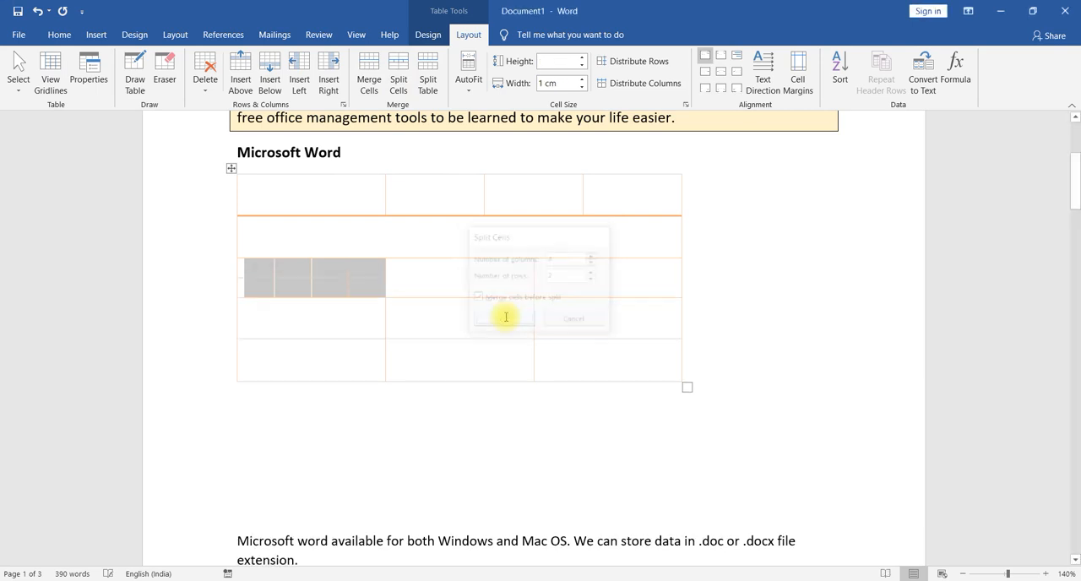
click(309, 313)
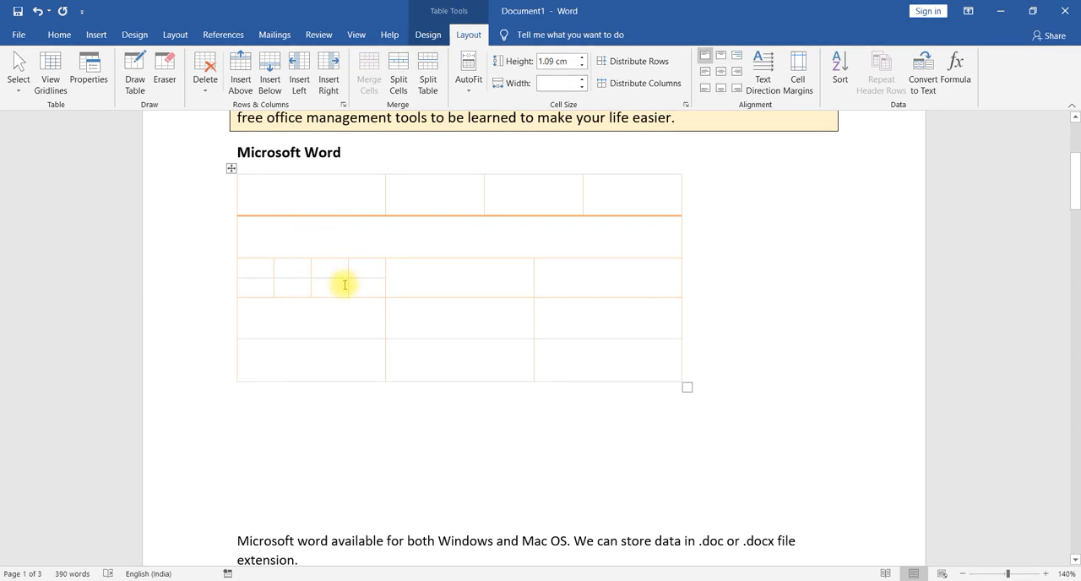
click(574, 281)
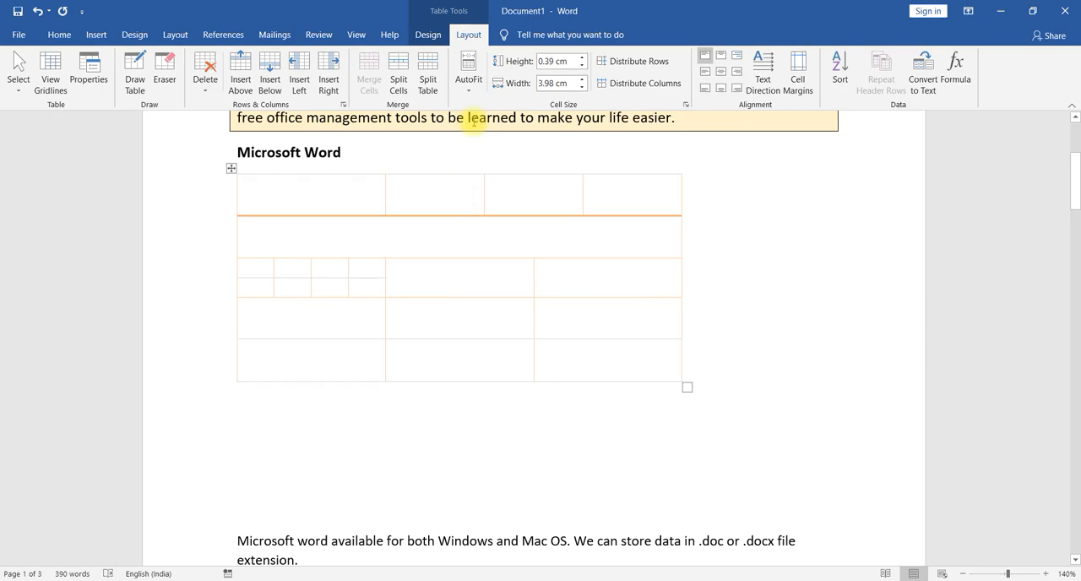
click(427, 36)
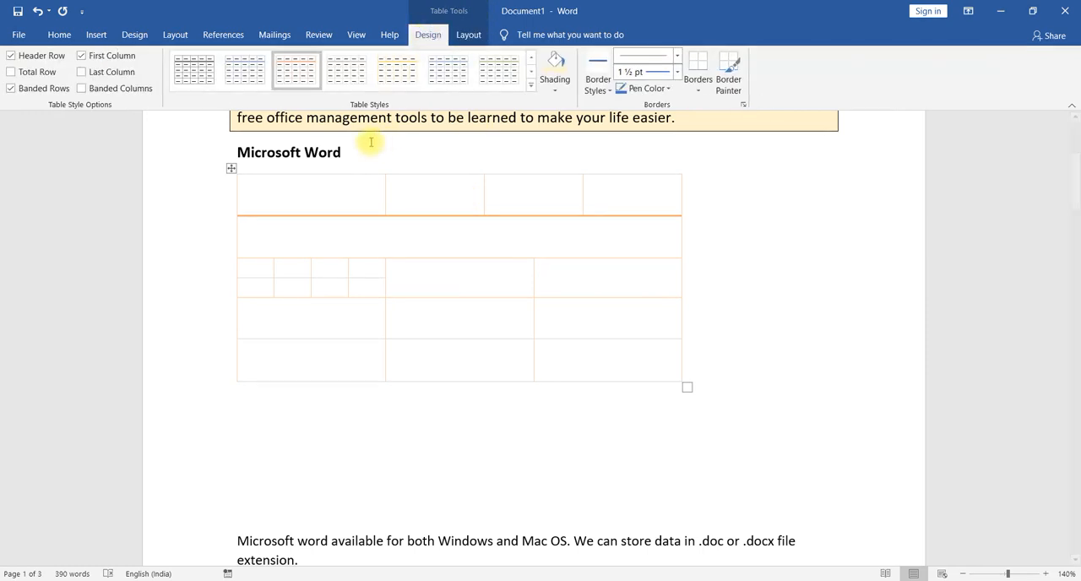
click(466, 35)
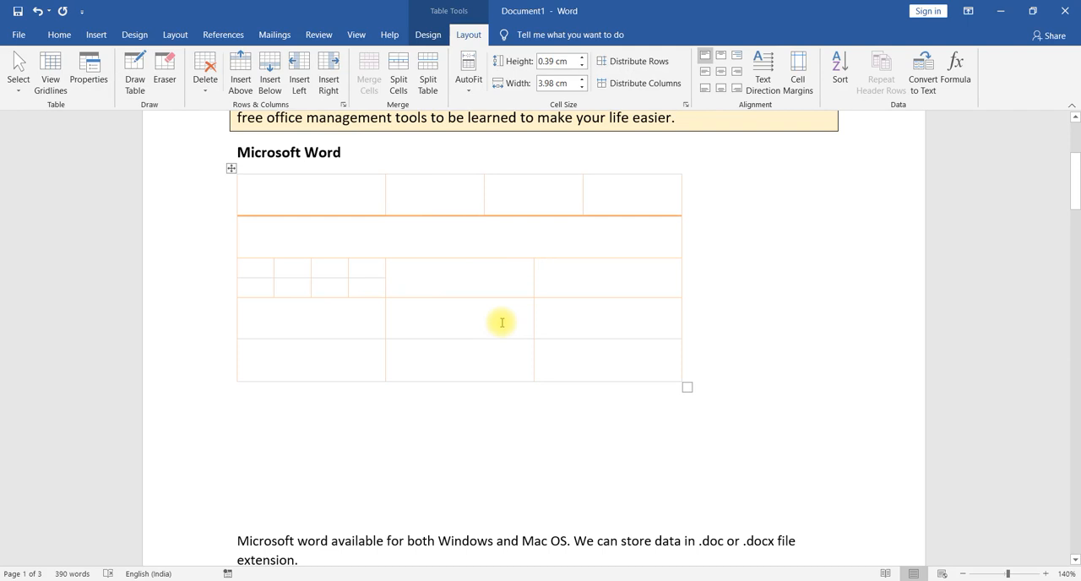
- Enter the sample text "dsfhd" and "dsnjnjd" in the first row's first two cells and "nfd" in the third row's middle cell
click(331, 208)
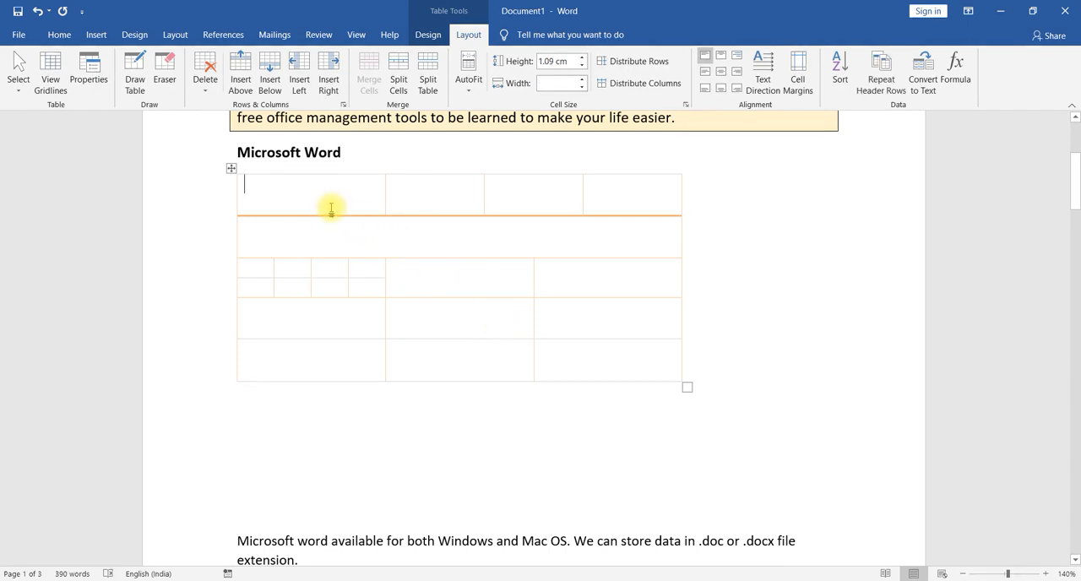
text(dsfhd)
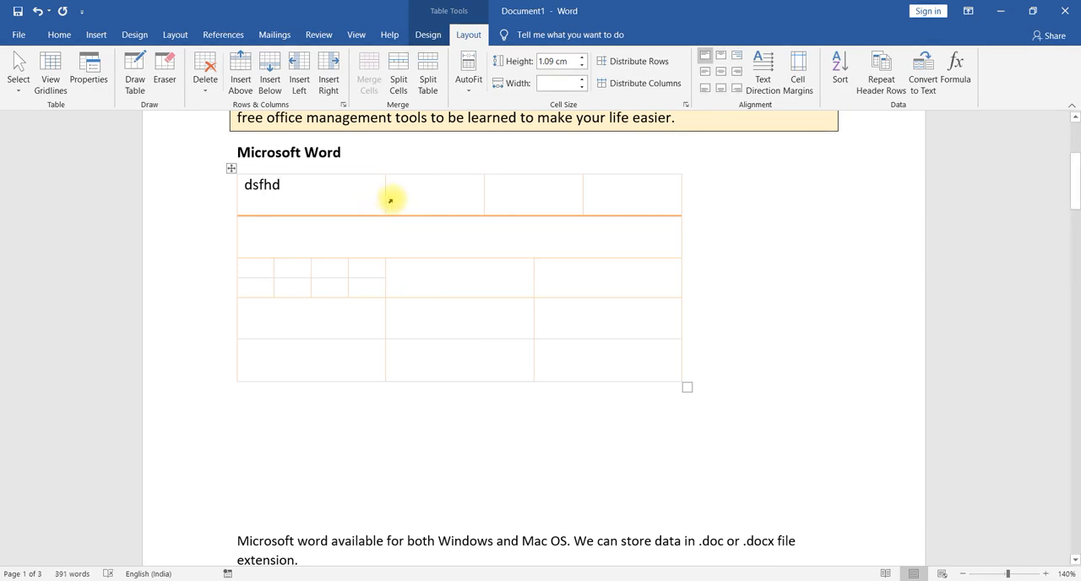
click(406, 199)
text(dsnjnjd)
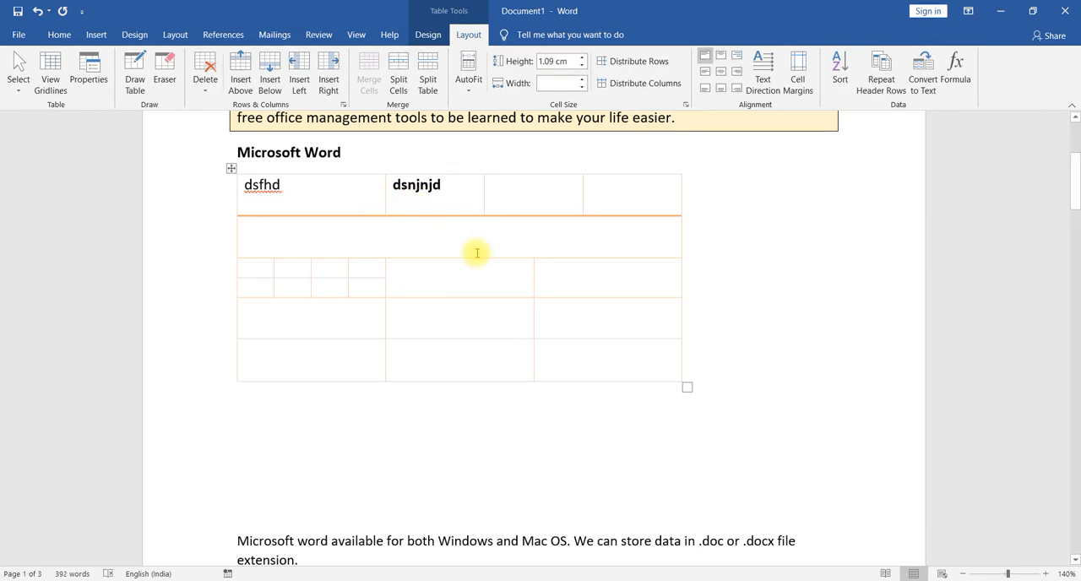
click(331, 347)
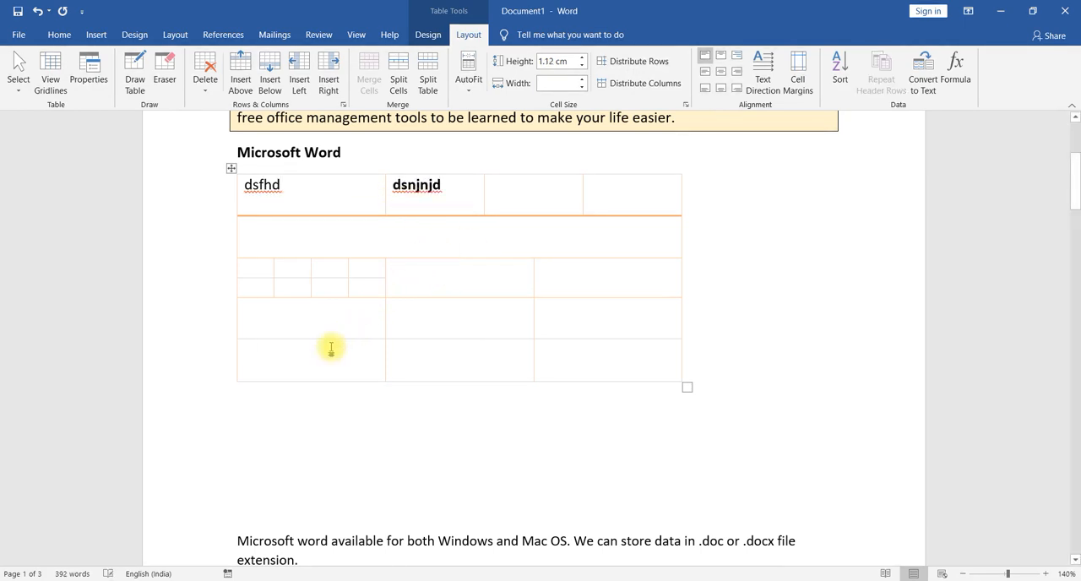
click(419, 288)
text(nfd)
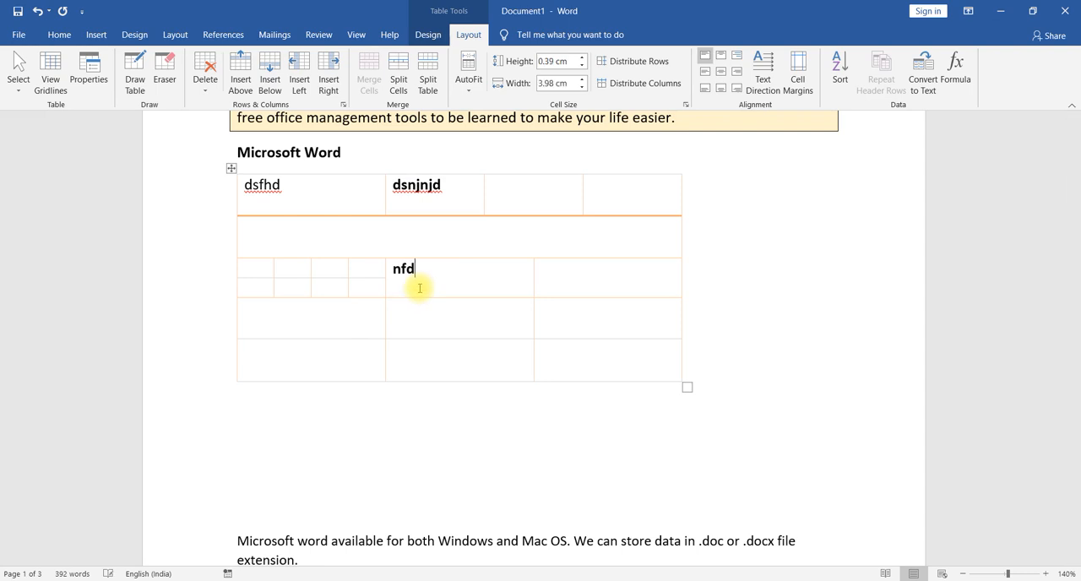
click(330, 330)
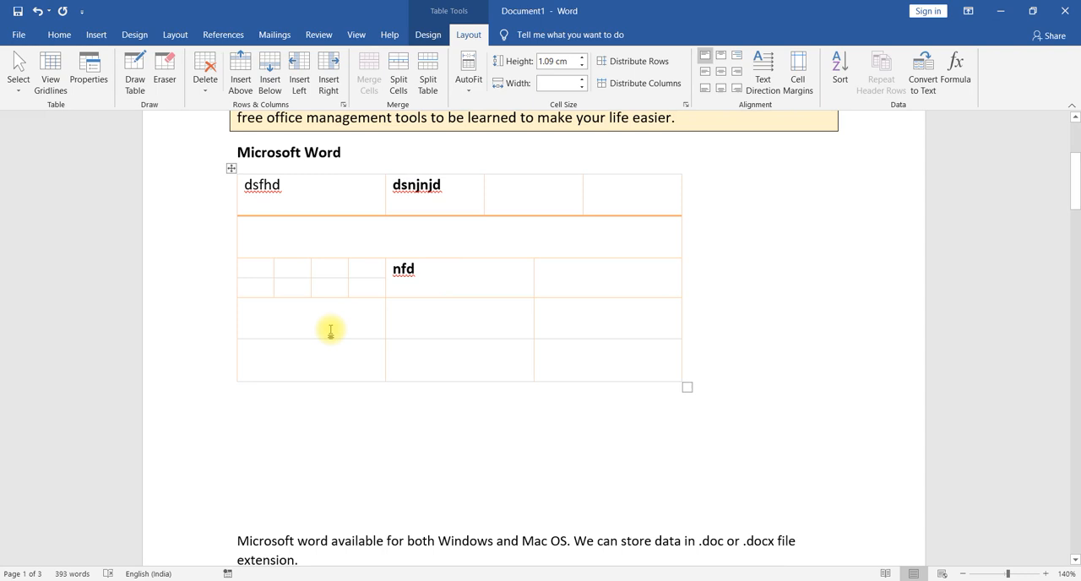
scroll(332, 327, up, 2)
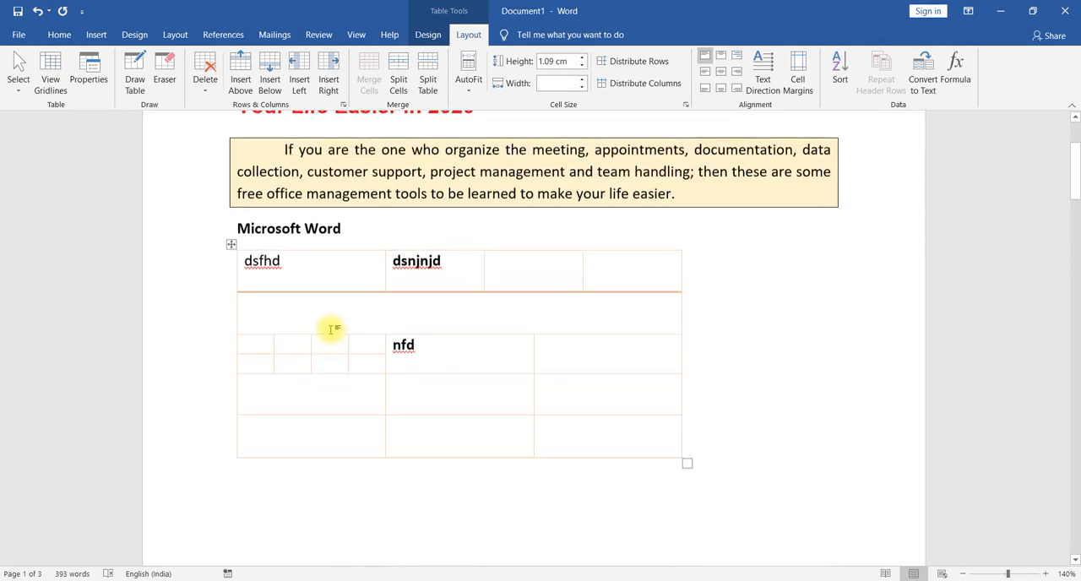
click(95, 36)
click(116, 80)
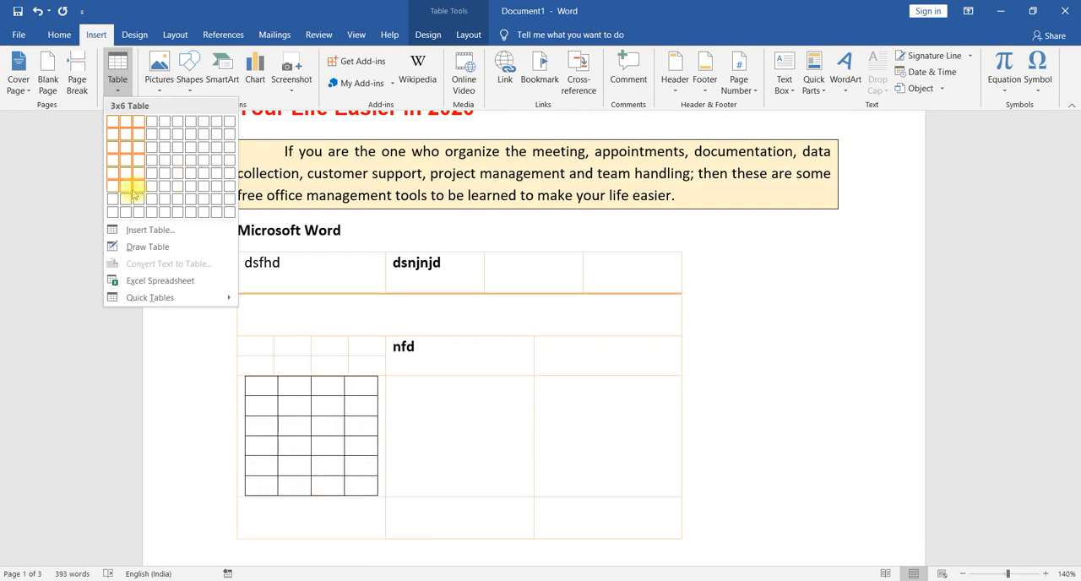
click(56, 173)
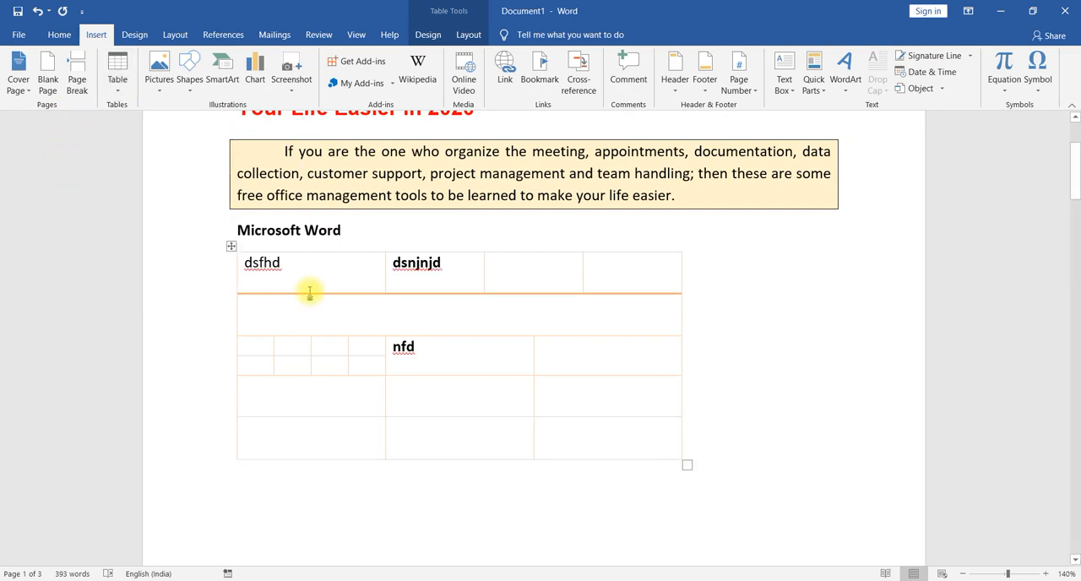